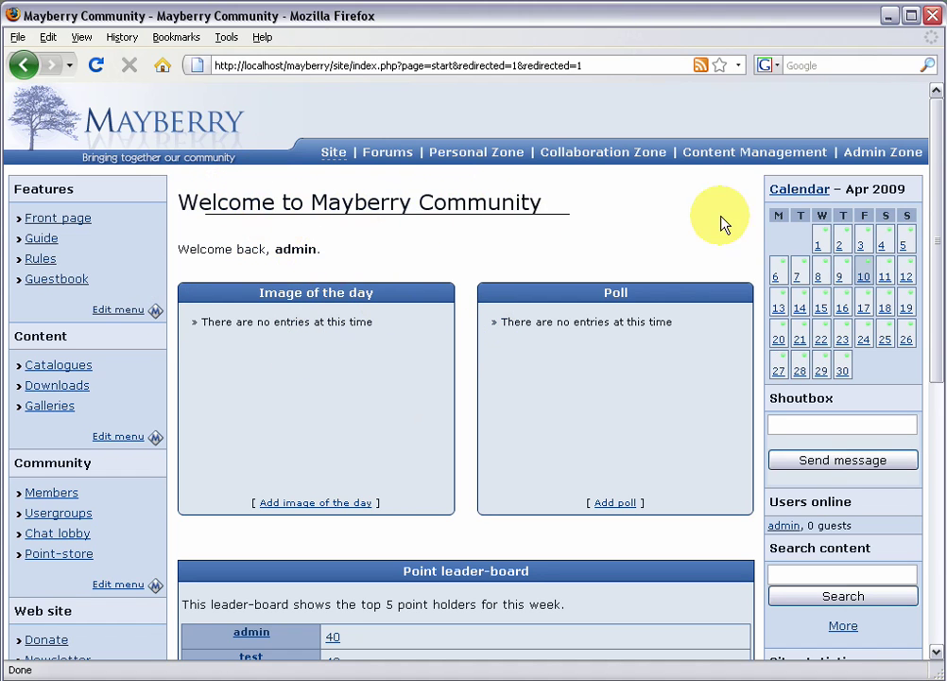
Open Google Maps in a new browser tab.
left_click_drag(933, 285, 894, 275)
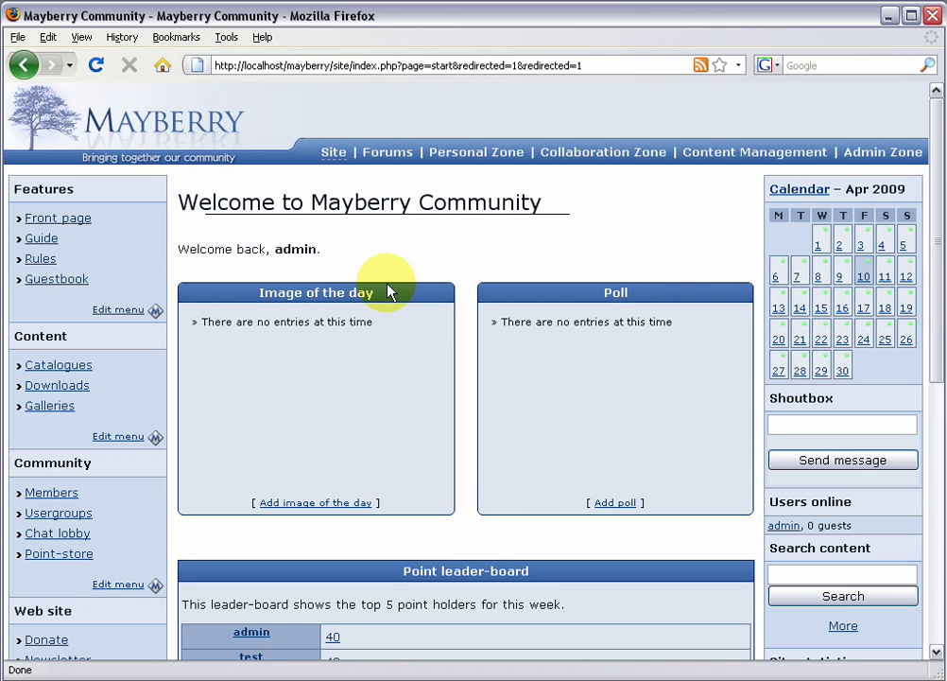
left_click(18, 38)
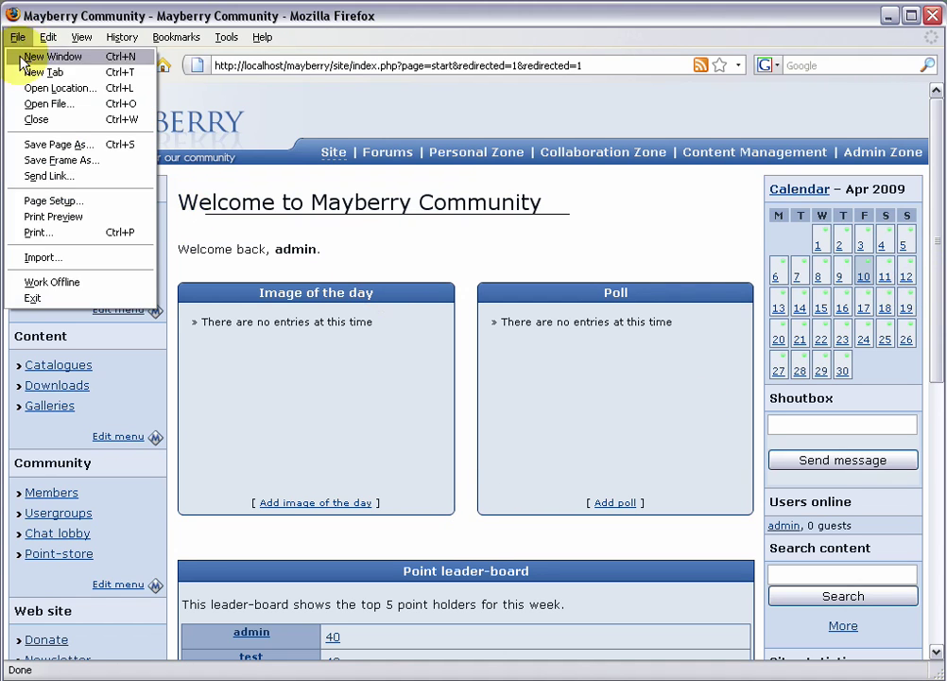
left_click(28, 73)
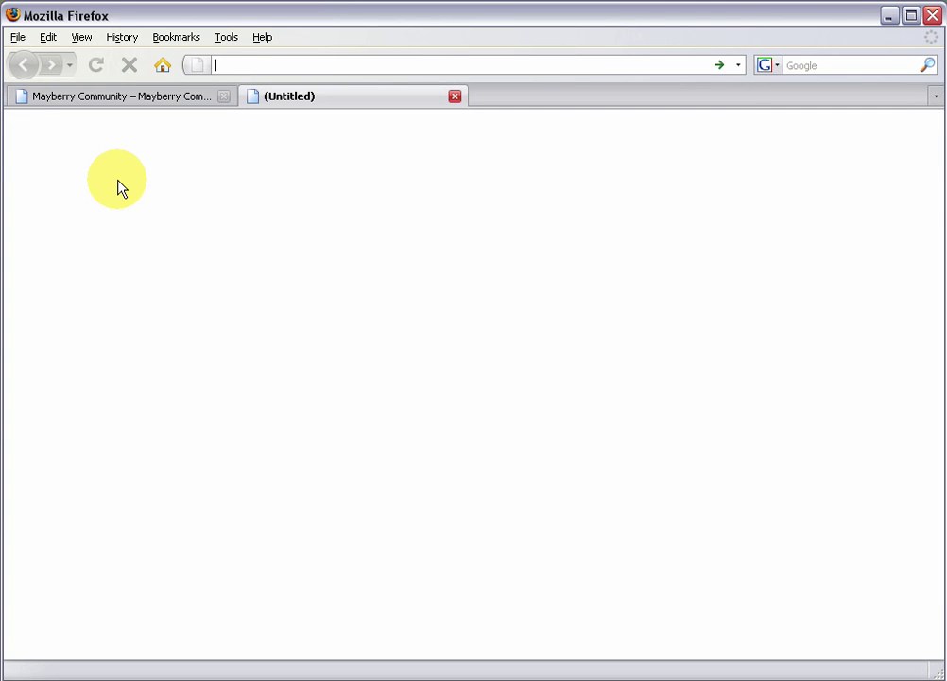
type("google")
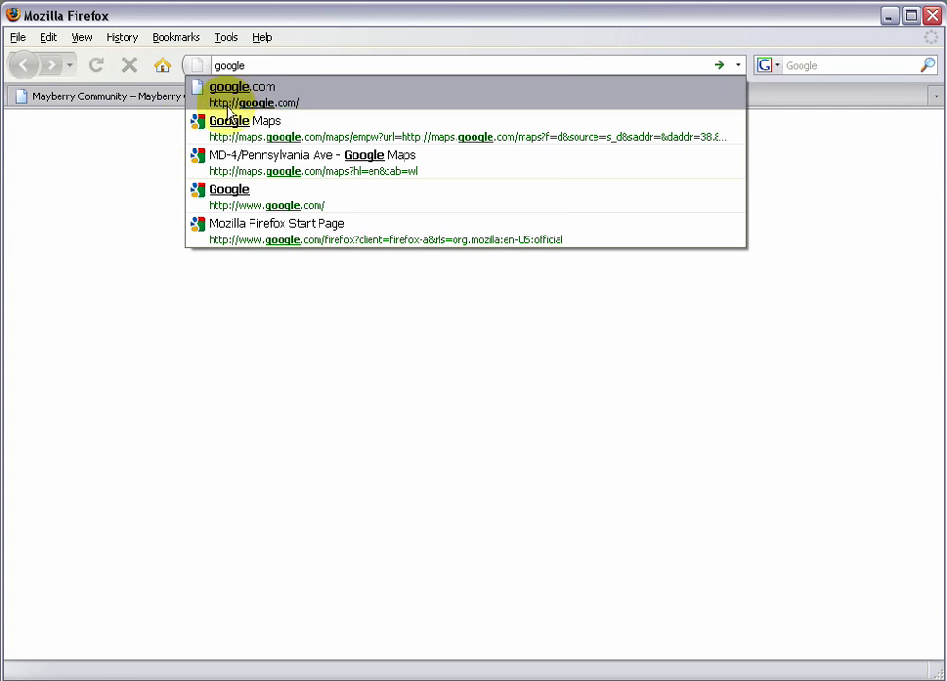
key("Return")
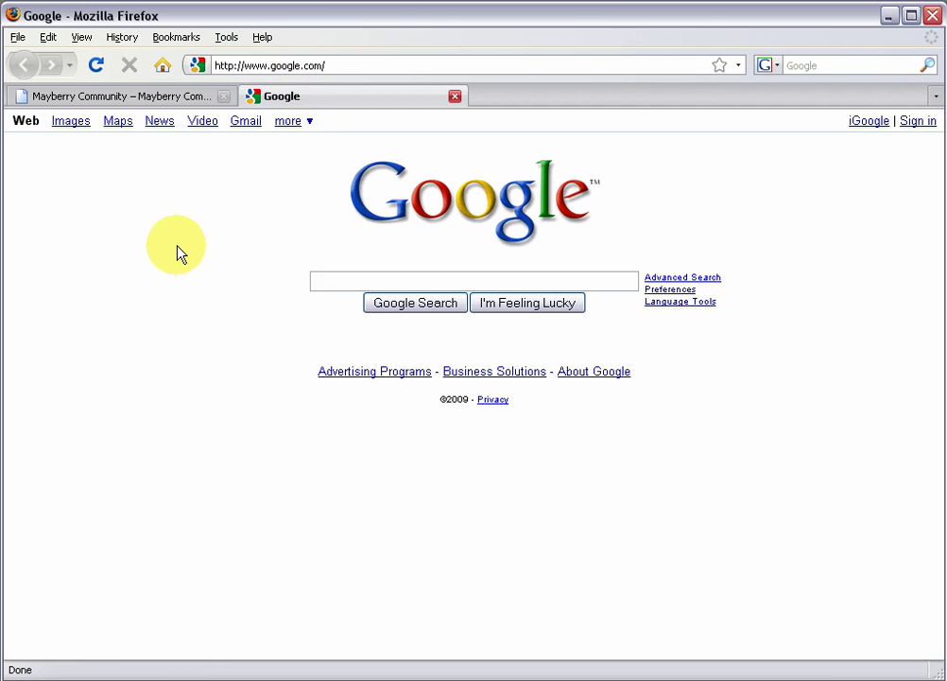
left_click(118, 125)
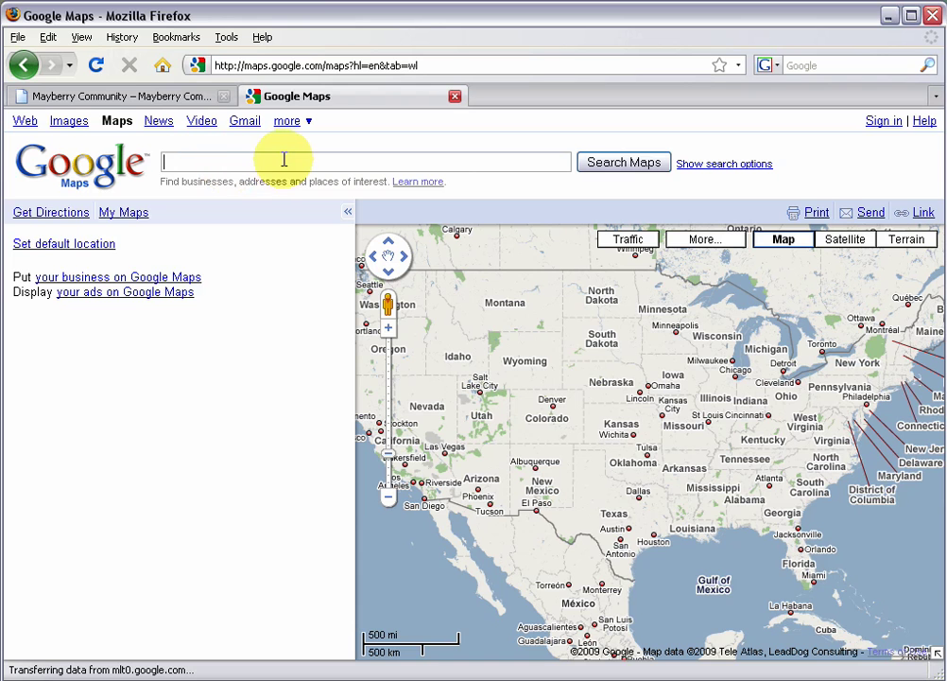
Search the map for Washington, DC and dismiss its address balloon.
type("Washington, DC")
key("Return")
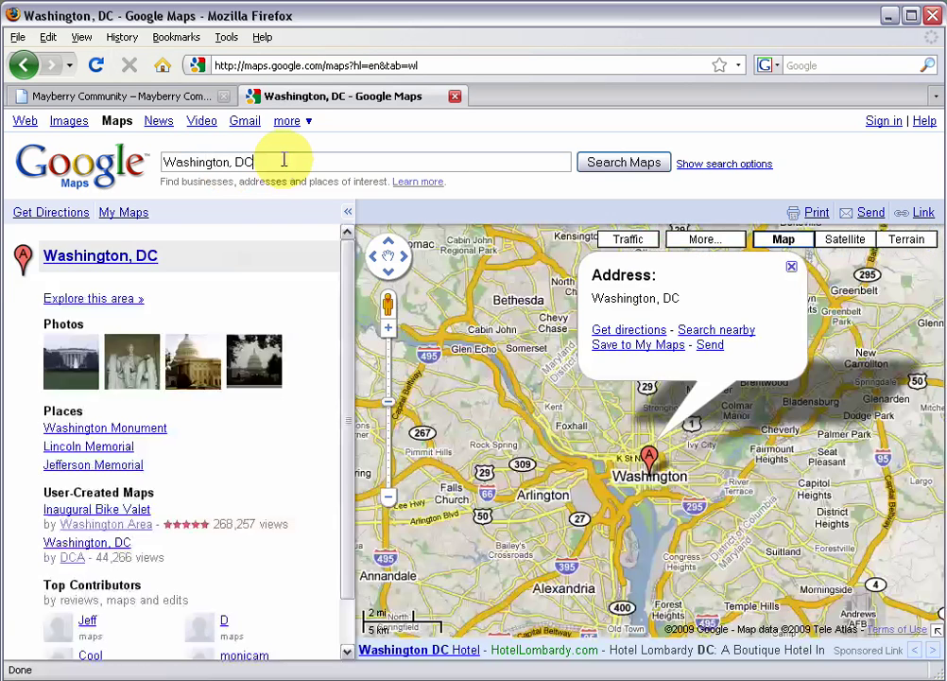
left_click(791, 266)
Set a directions destination on Pennsylvania Ave beside the Penn Station Shopping Center, southeast of Washington.
mouse_move(771, 483)
left_mouse_down()
mouse_move(708, 449)
mouse_move(592, 353)
mouse_move(560, 381)
left_mouse_up()
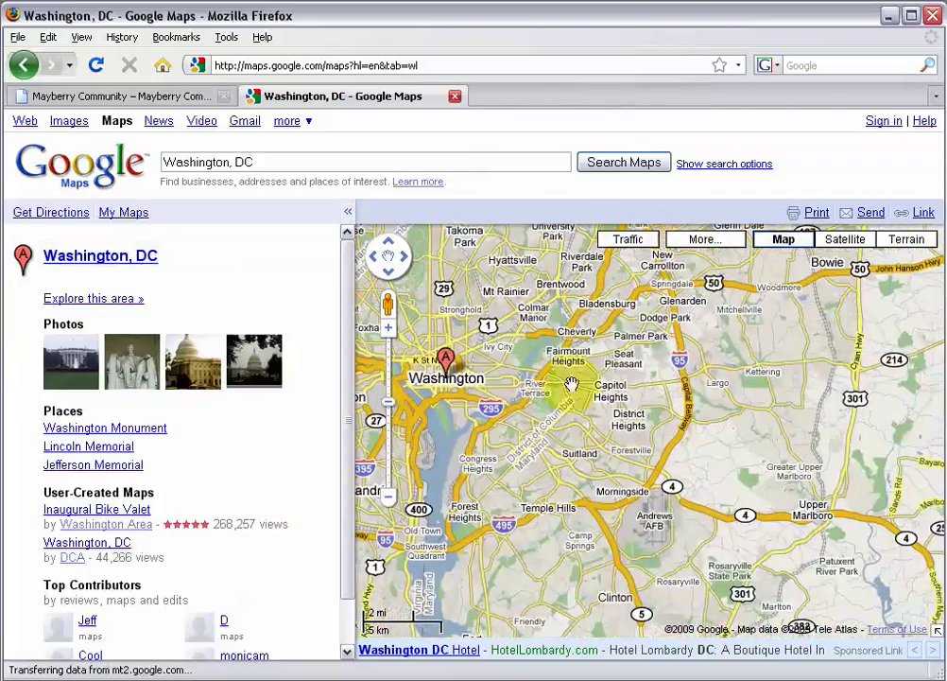
scroll(627, 425, "up", 3)
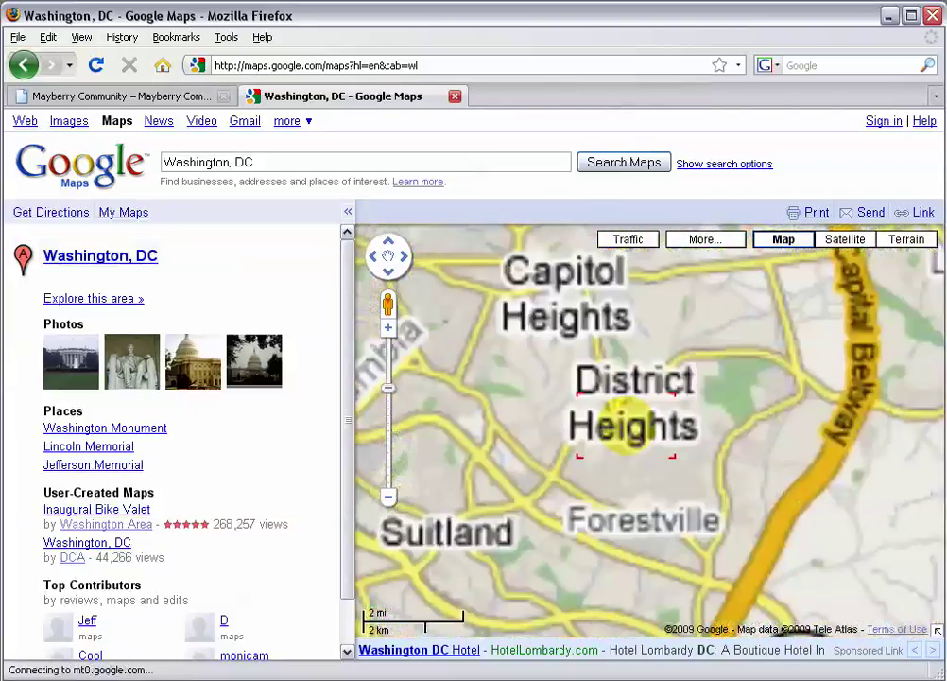
scroll(627, 425, "down", 1)
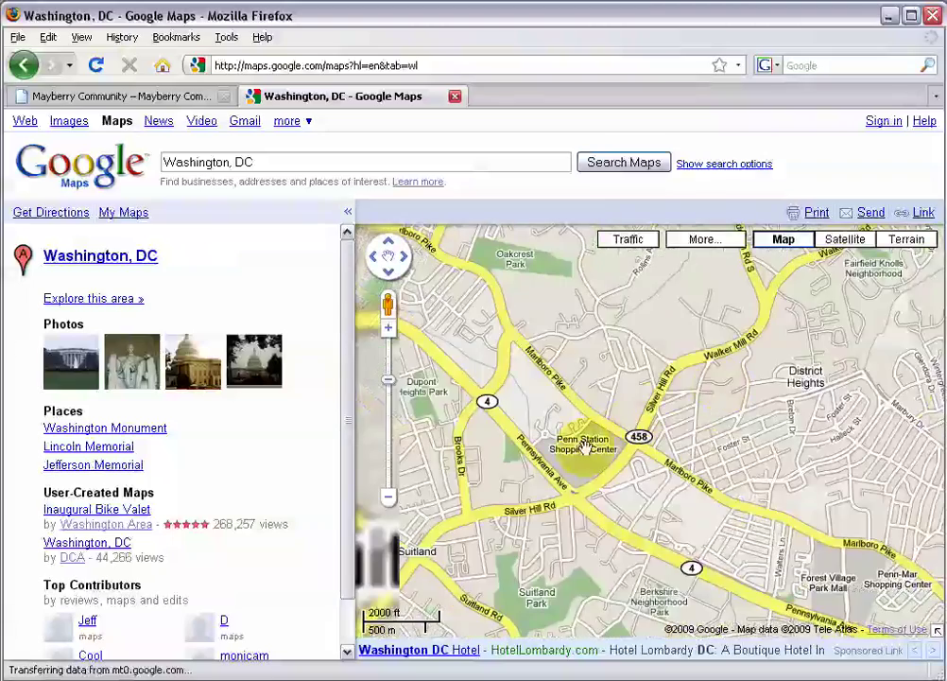
scroll(671, 464, "up", 1)
scroll(670, 462, "up", 1)
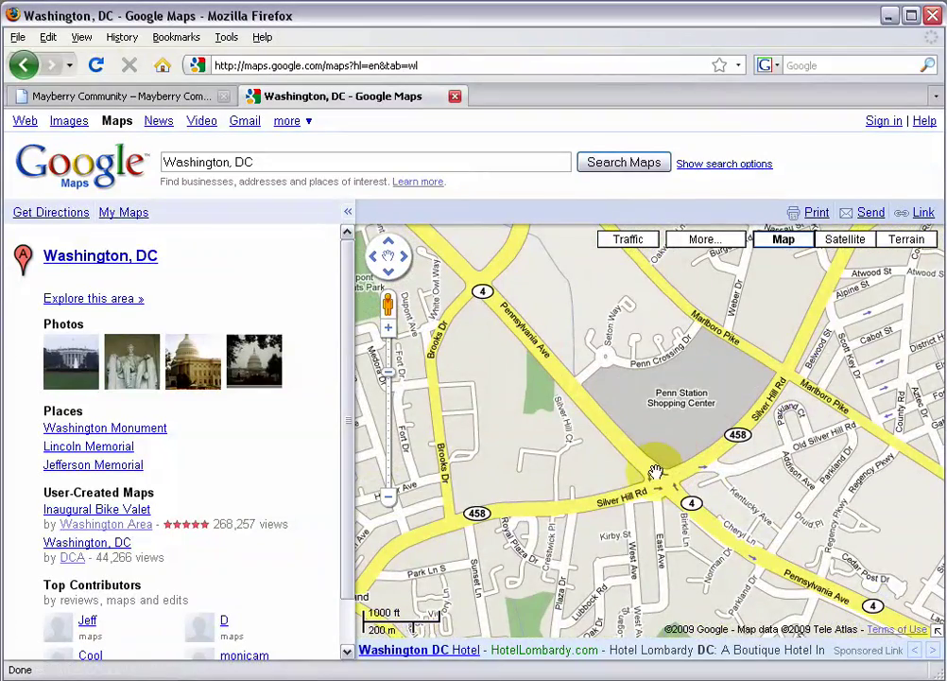
right_click(605, 424)
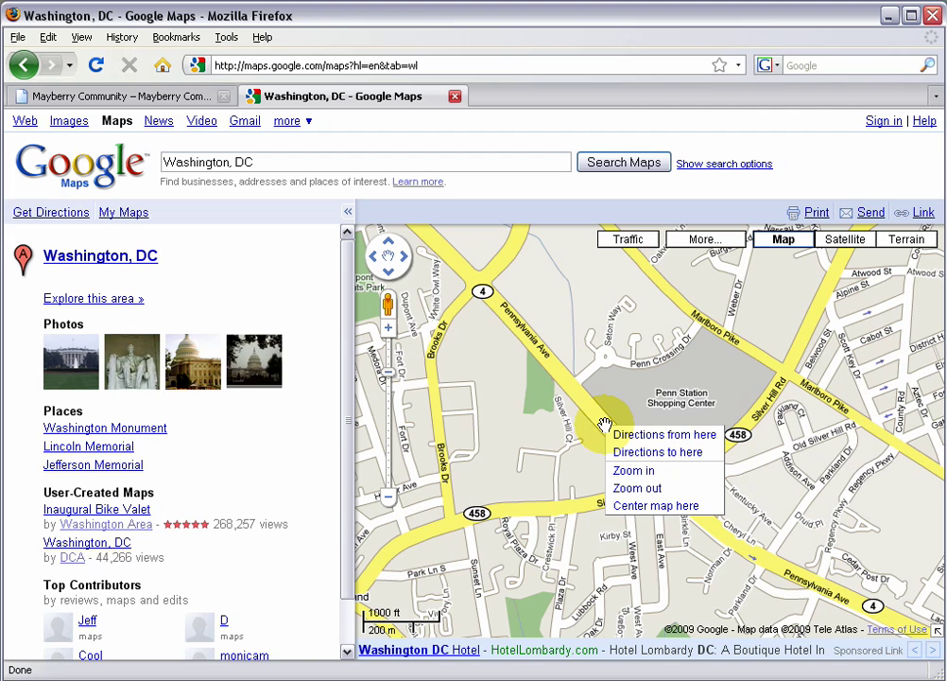
left_click(668, 452)
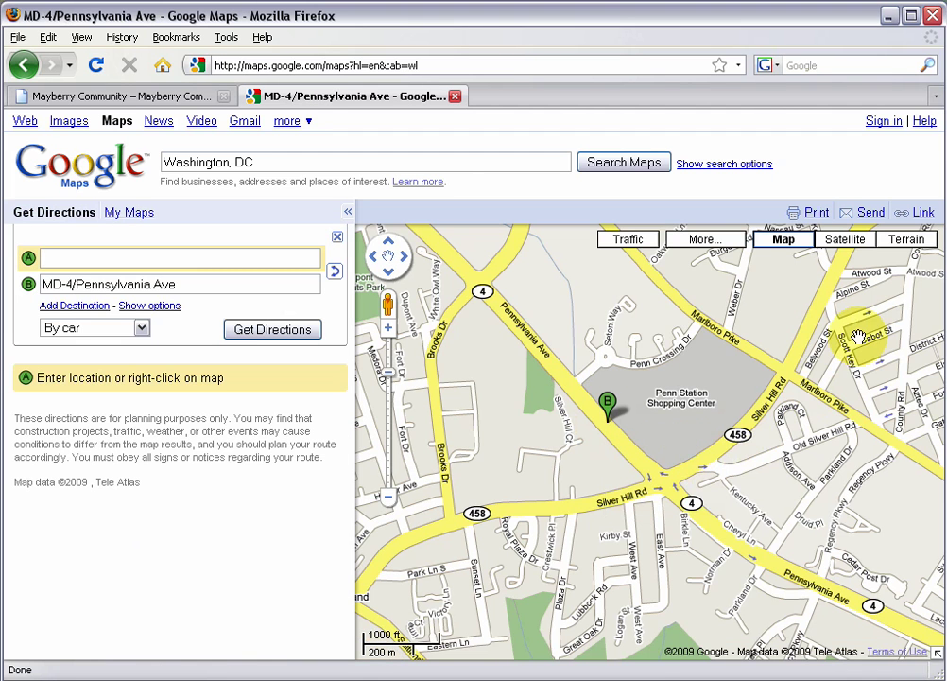
Open the customization and preview of the embedded map, try the Small and Large sizes, and choose Medium.
left_click(922, 213)
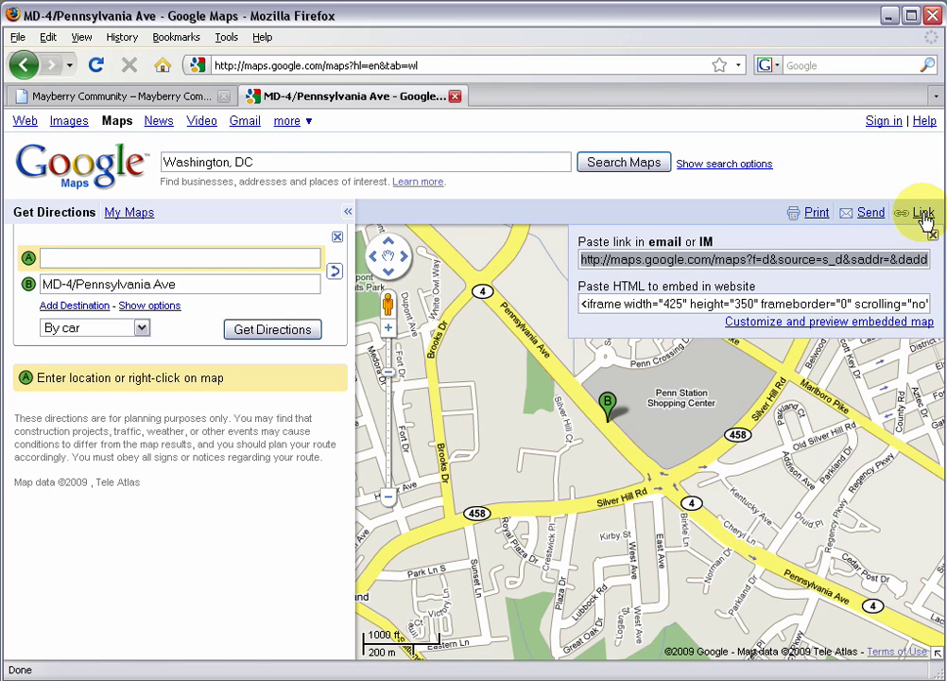
left_click(857, 324)
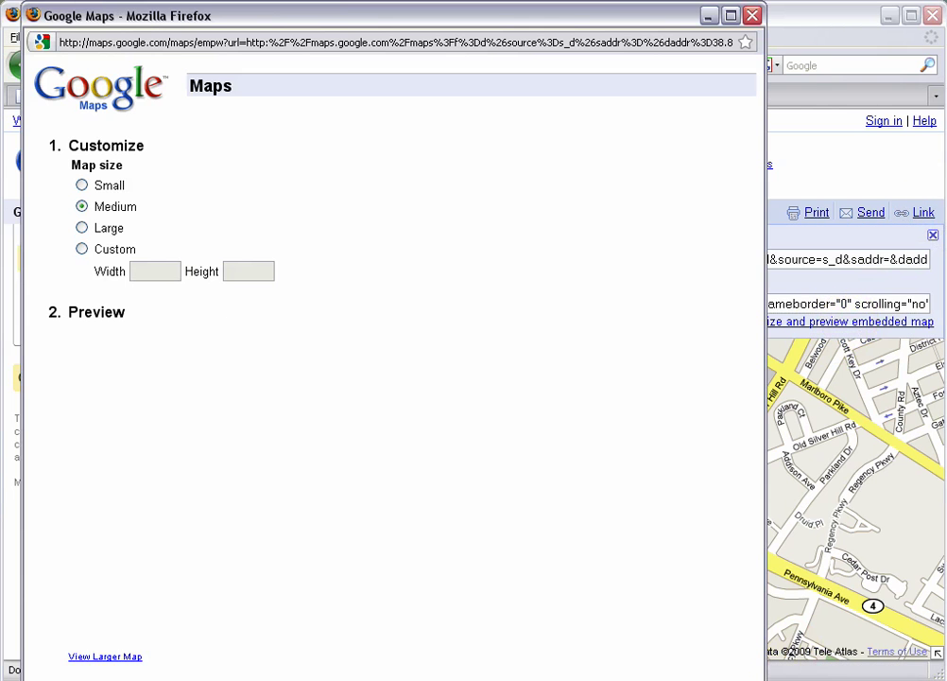
left_click_drag(764, 676, 659, 638)
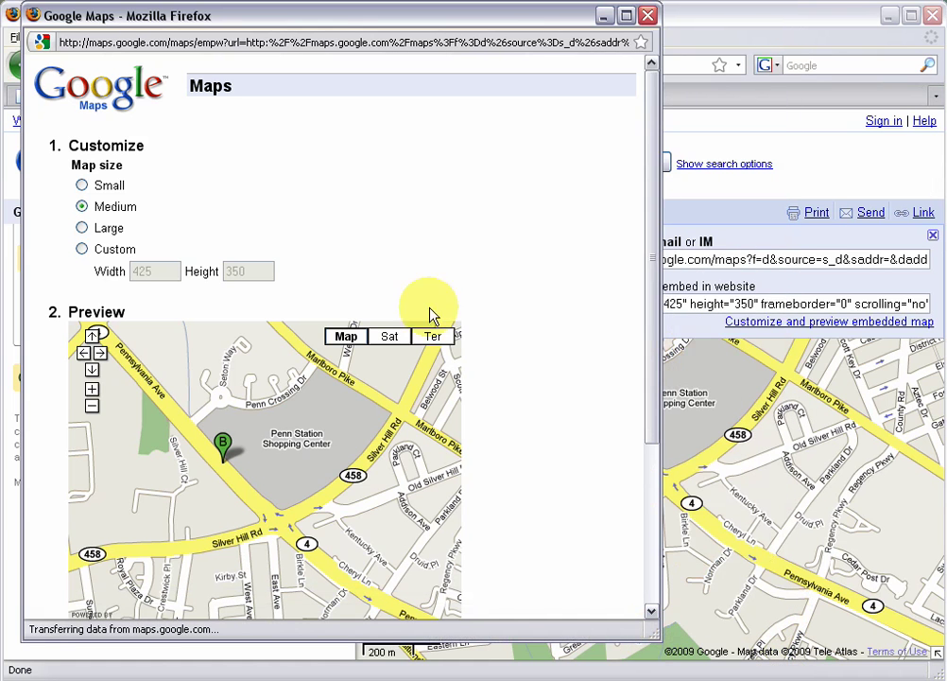
left_click_drag(656, 312, 615, 322)
left_click(81, 159)
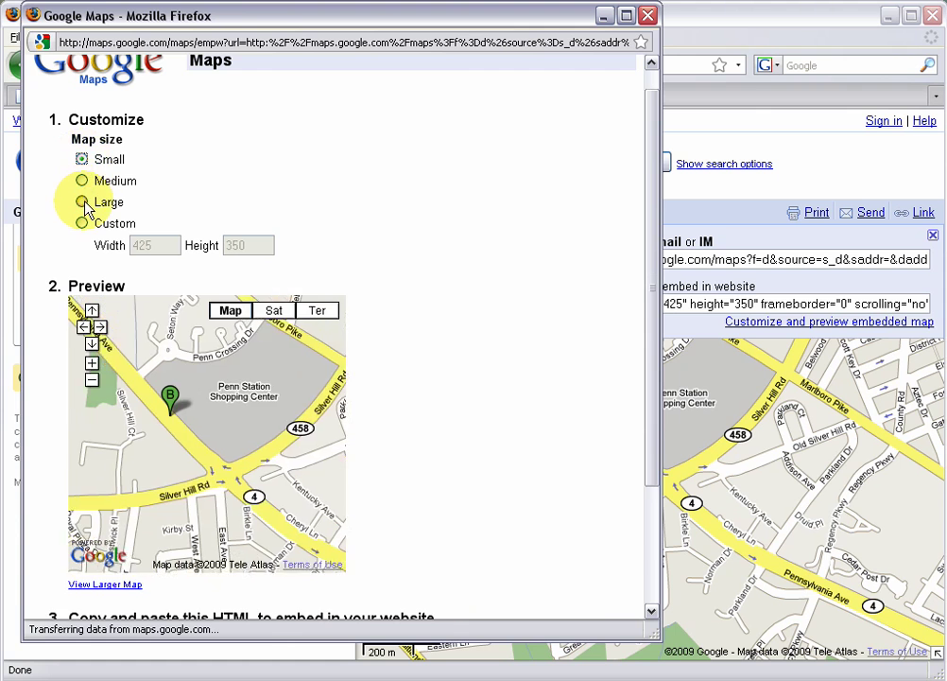
left_click(81, 201)
left_click(82, 180)
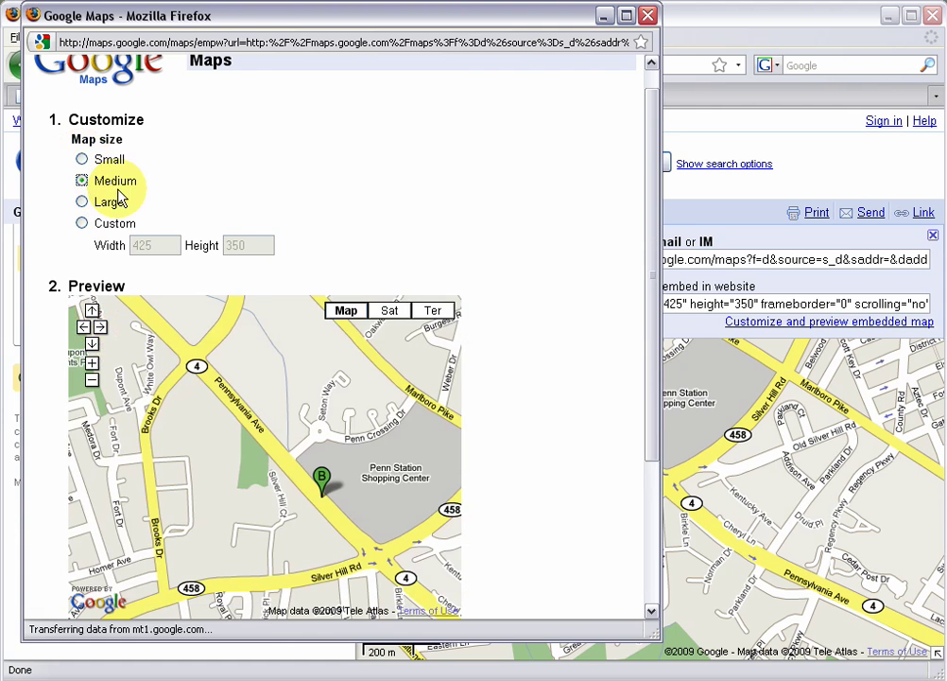
Copy the complete HTML embed code of the map and close the Google Maps tab to return to the Mayberry site.
left_click_drag(652, 260, 628, 402)
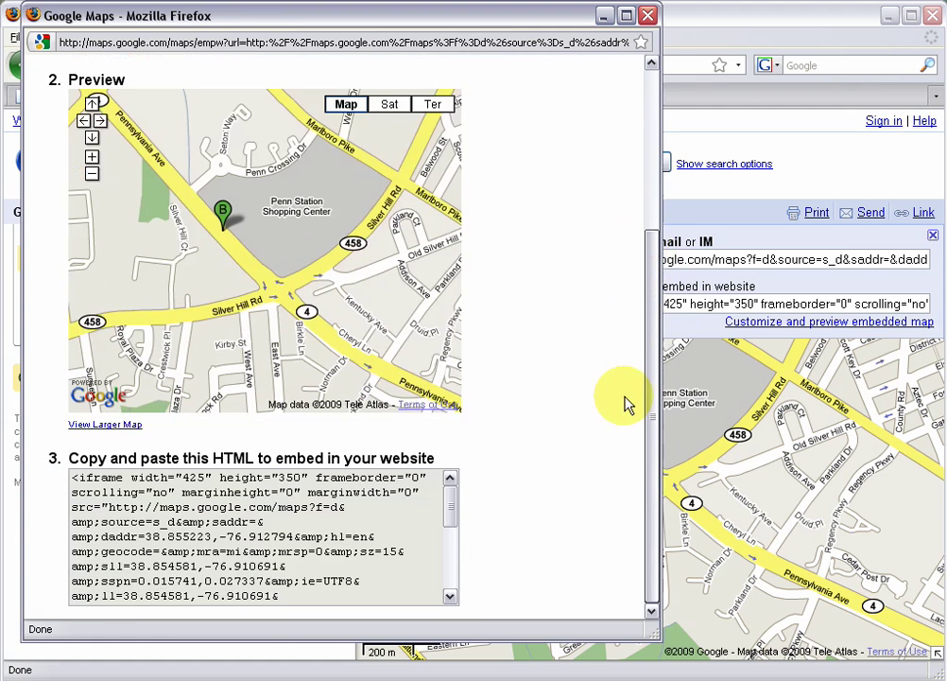
right_click(220, 504)
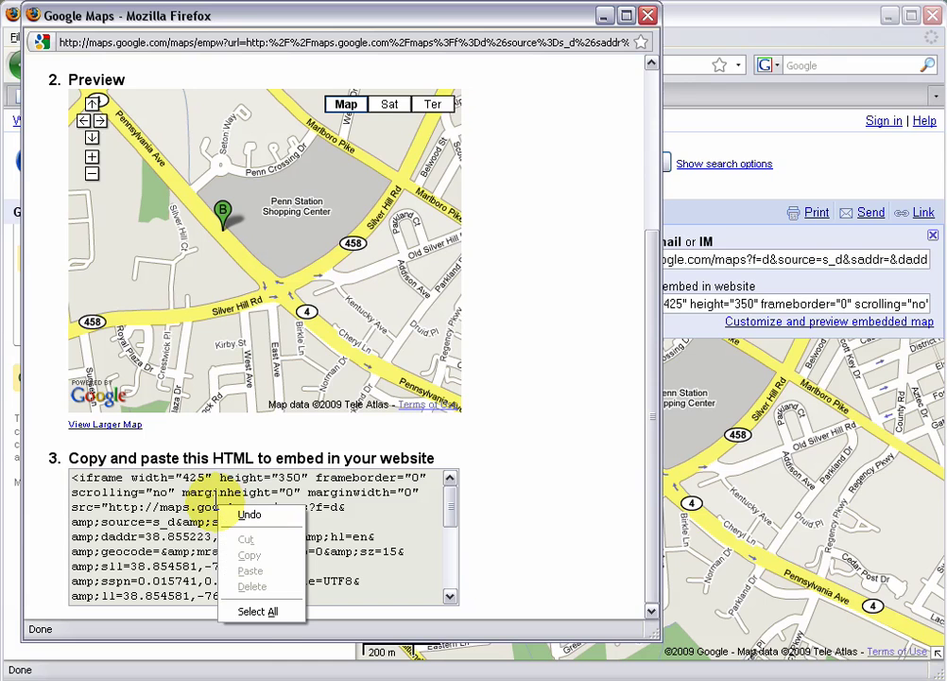
left_click(257, 611)
right_click(225, 513)
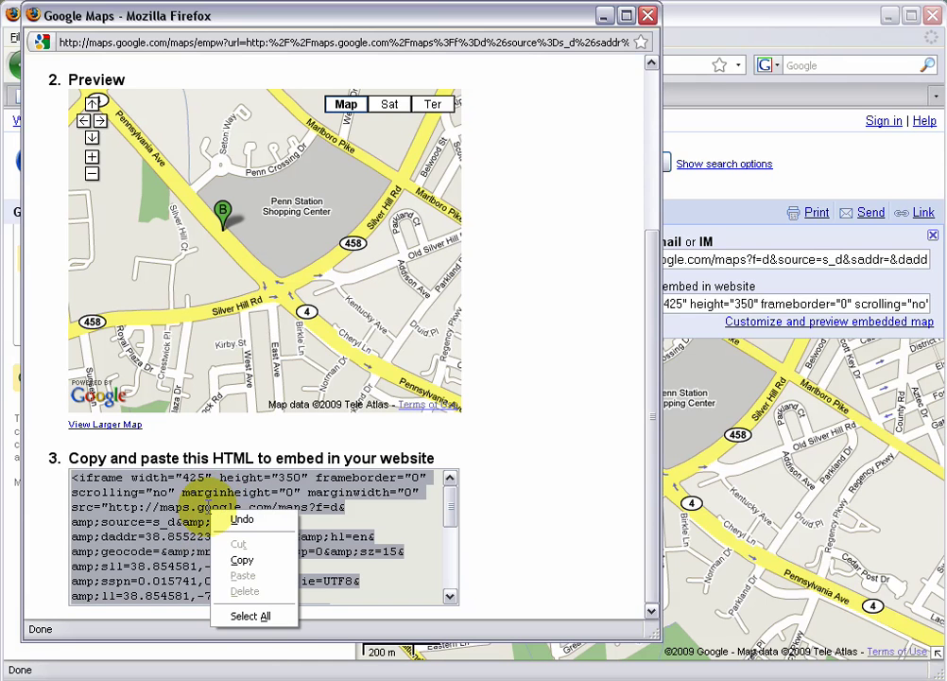
left_click(242, 560)
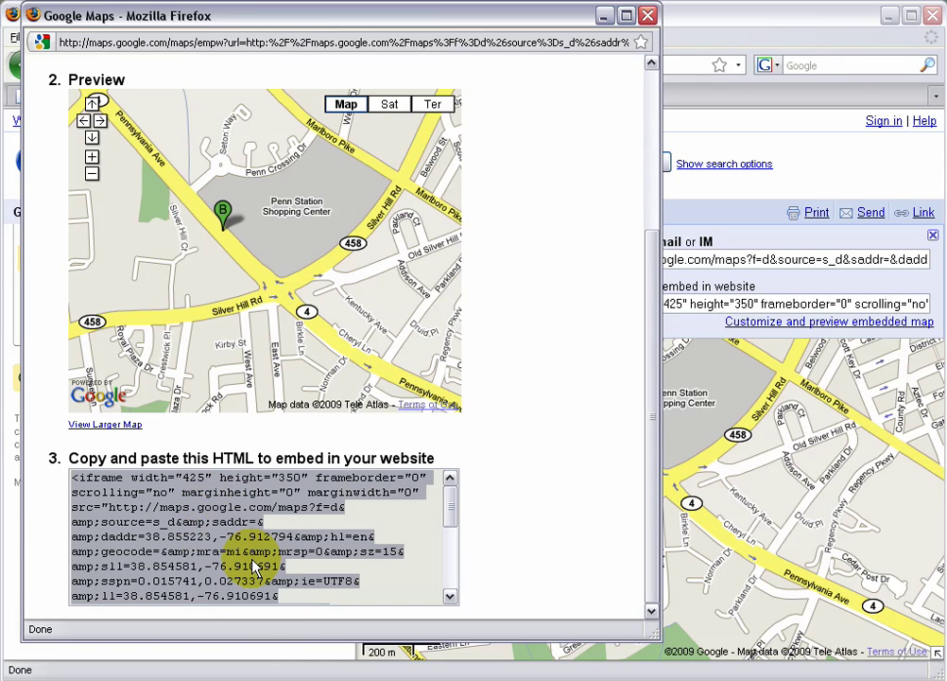
left_click(715, 26)
left_click(454, 97)
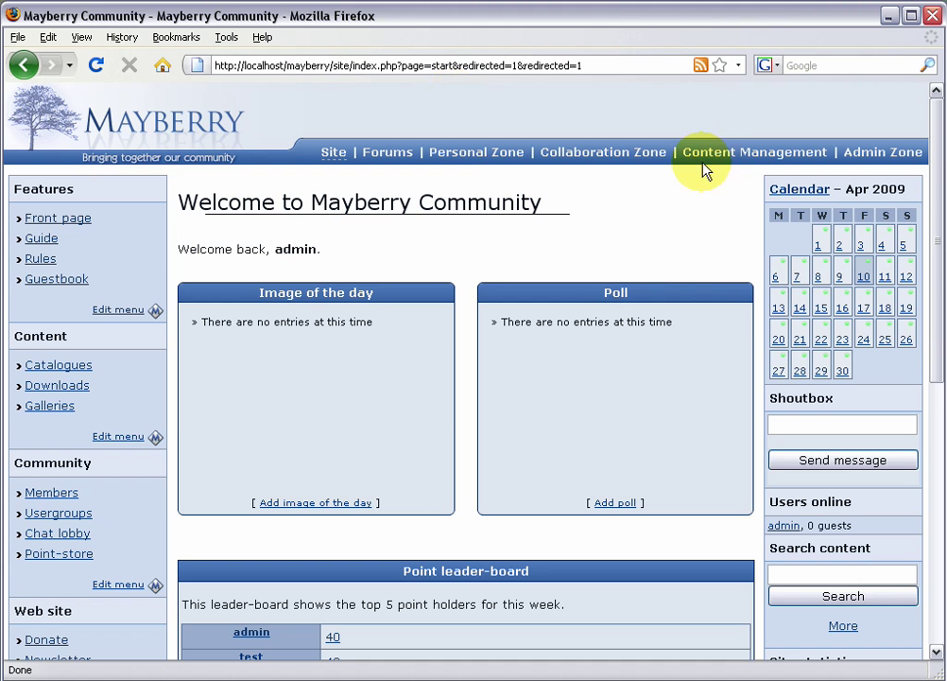
Open the Mayberry Community front page for editing from its control functions.
scroll(939, 212, "down", 1)
left_click_drag(938, 213, 937, 257)
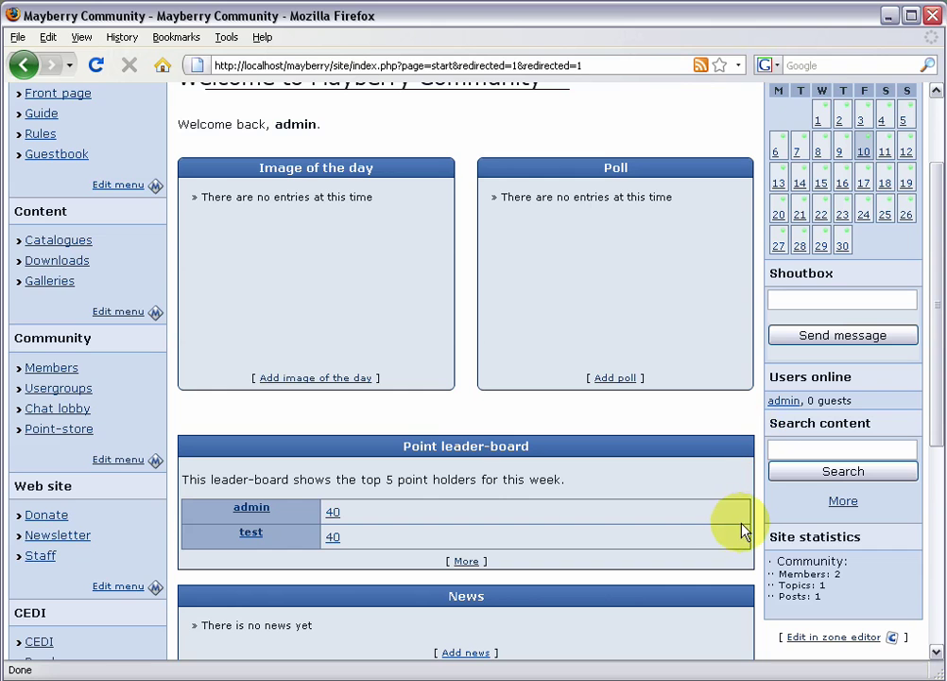
left_click_drag(936, 386, 935, 494)
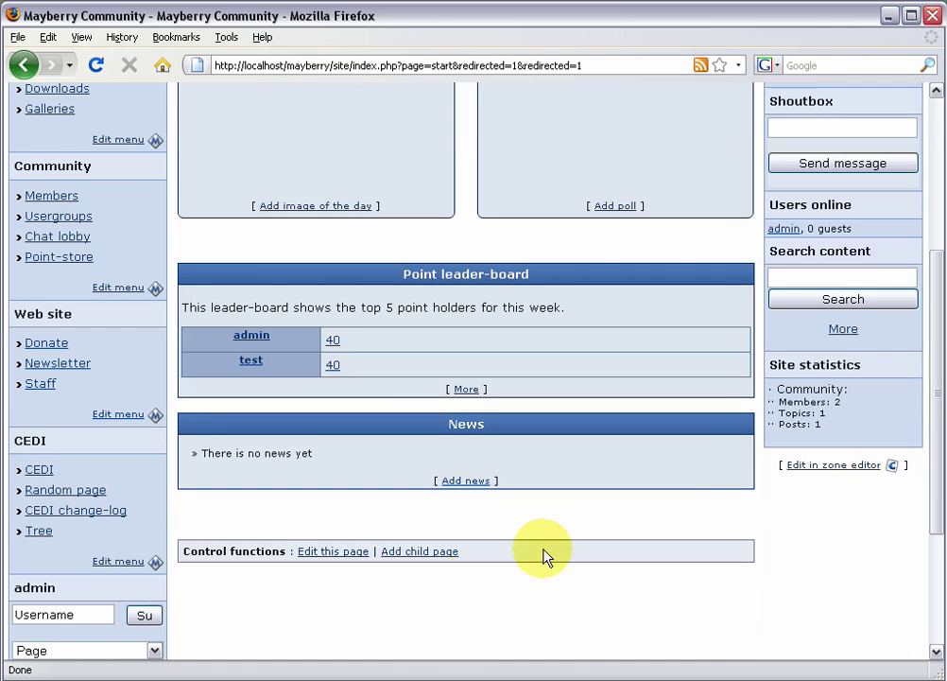
left_click(349, 553)
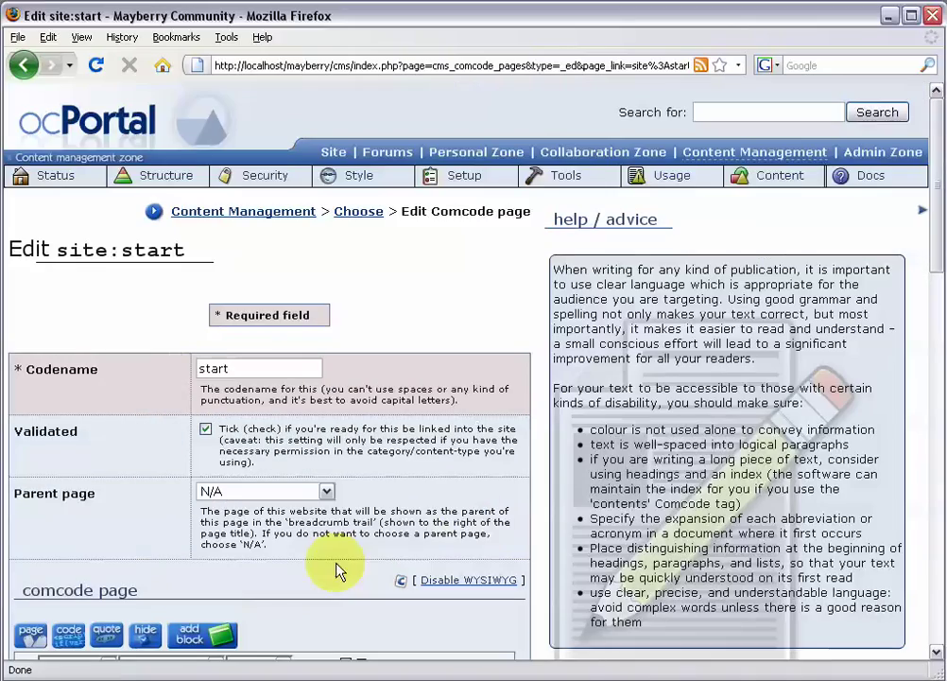
Disable WYSIWYG editing for the Comcode page, discarding the current editing contents.
left_click_drag(938, 236, 930, 353)
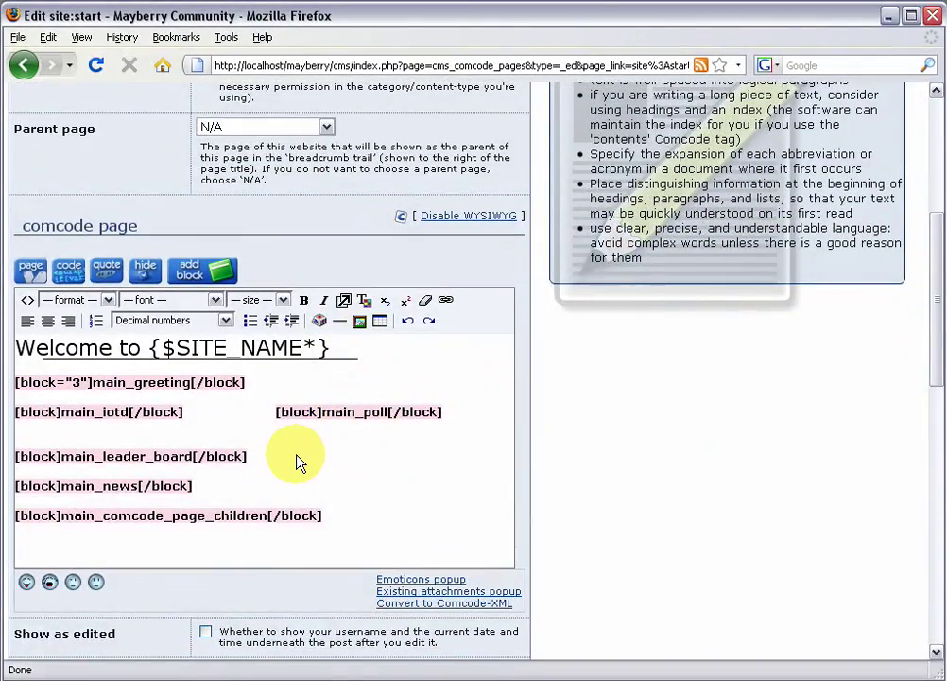
left_click(472, 217)
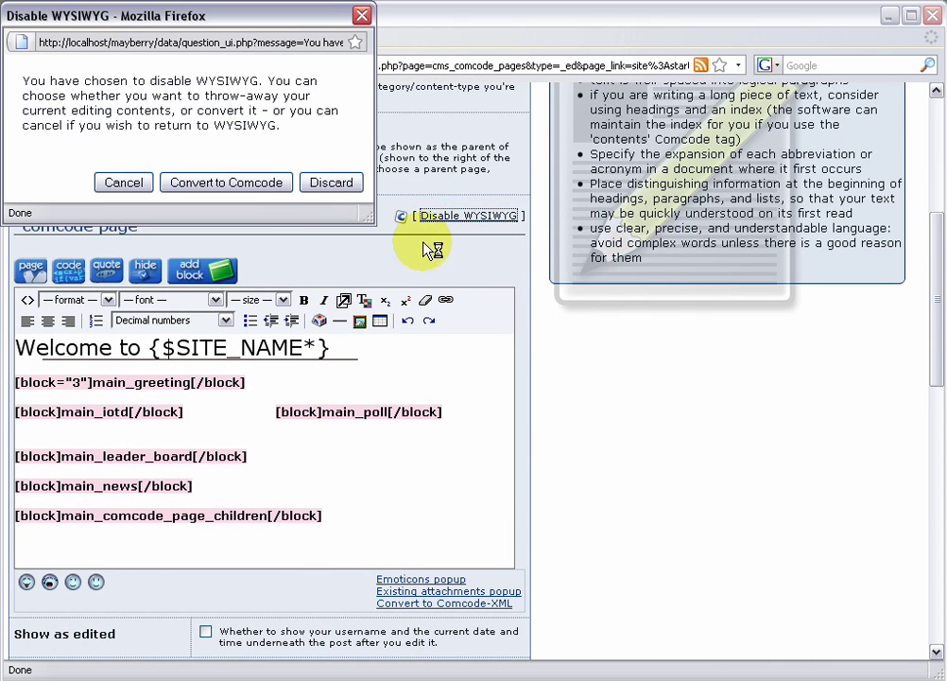
left_click(331, 183)
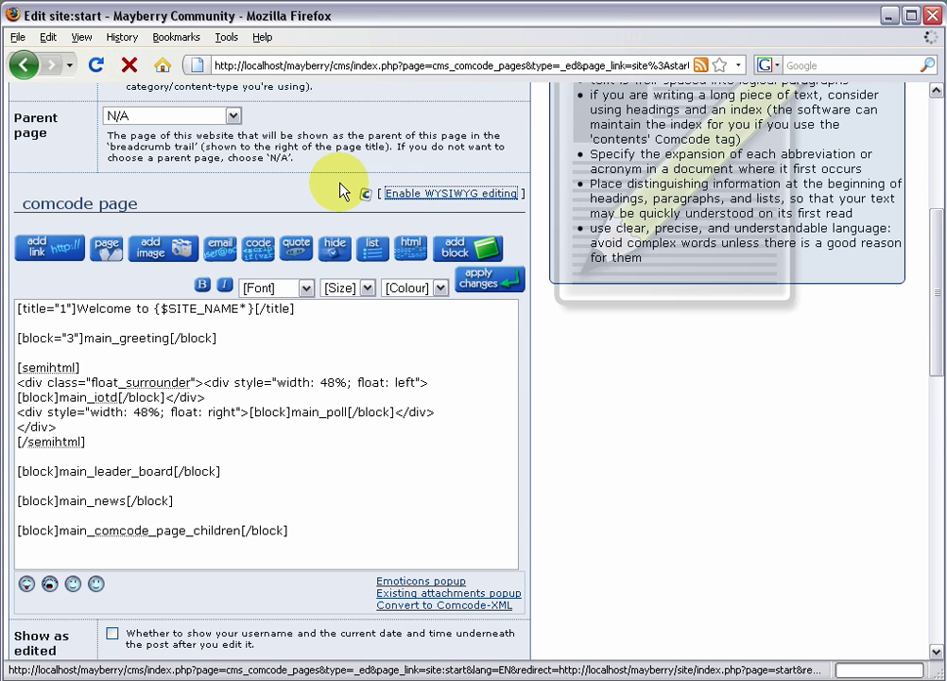
Below the closing semihtml tag, add an opening box tag titled "Where are we?" with dimensions "432px|390px" and float "right".
scroll(229, 429, "down", 1)
left_click(229, 430)
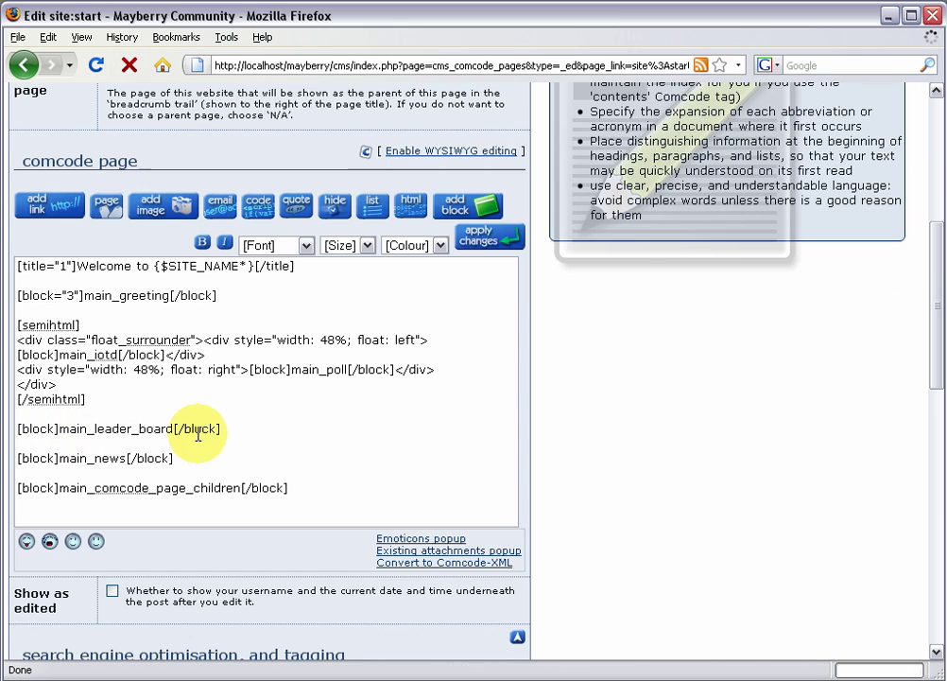
left_click(70, 413)
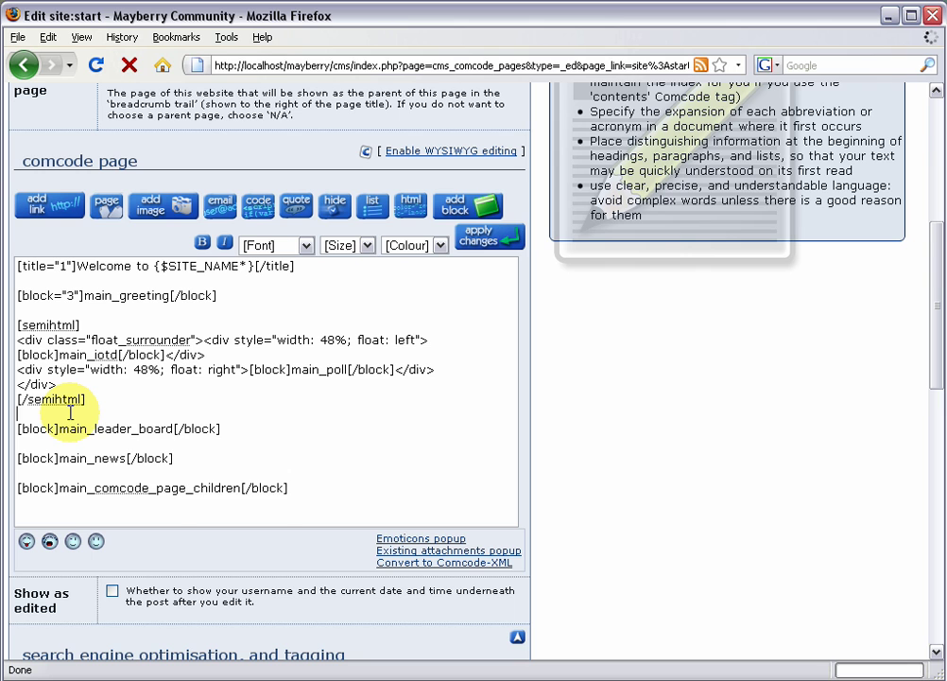
key("Return")
key("Return")
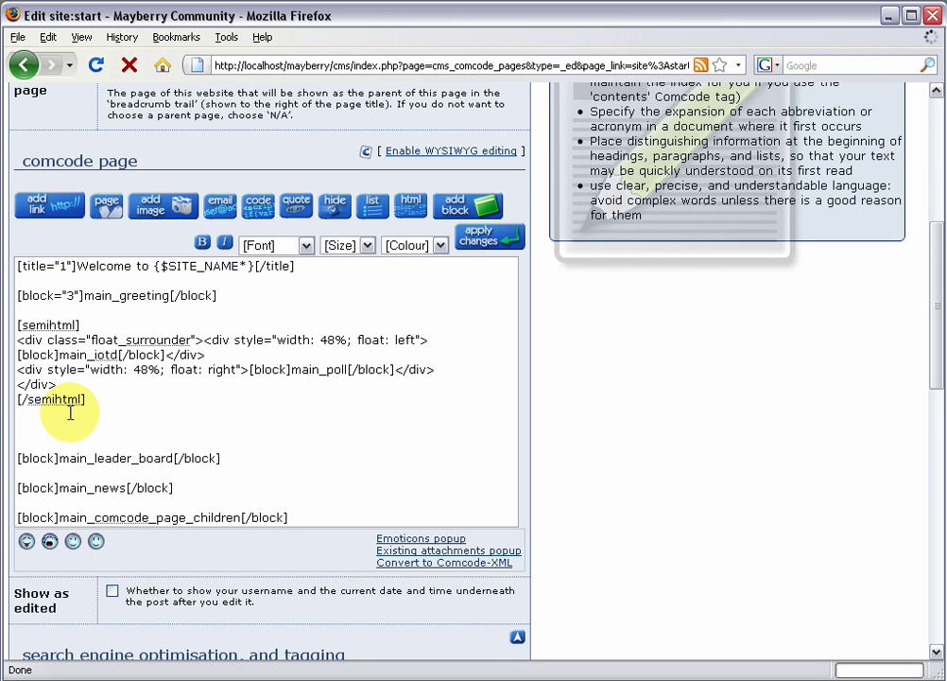
type("[box=\"Where are we?\"")
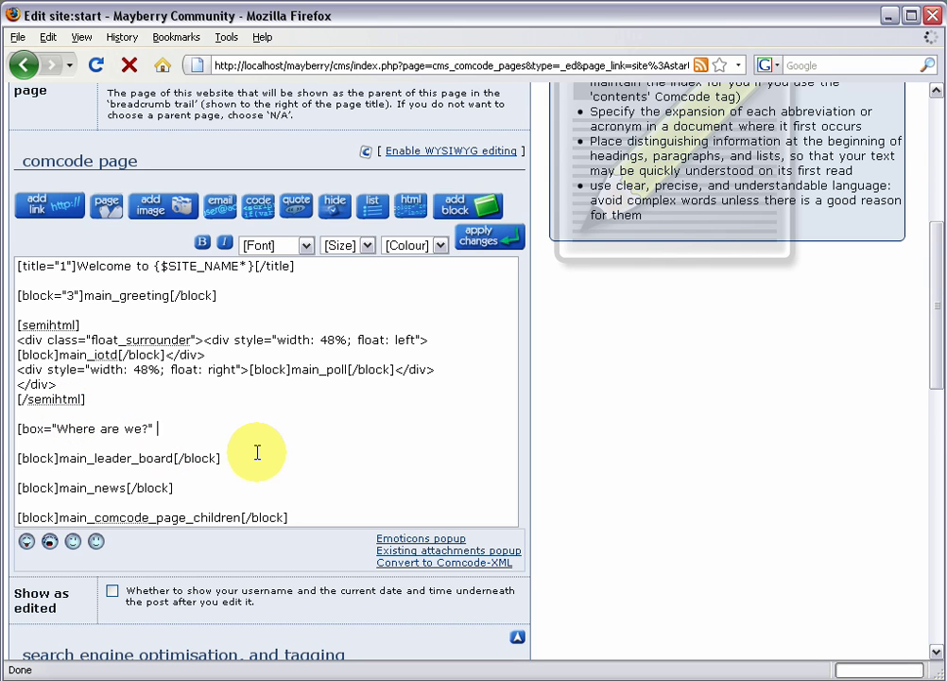
type(" dimensions=\"432")
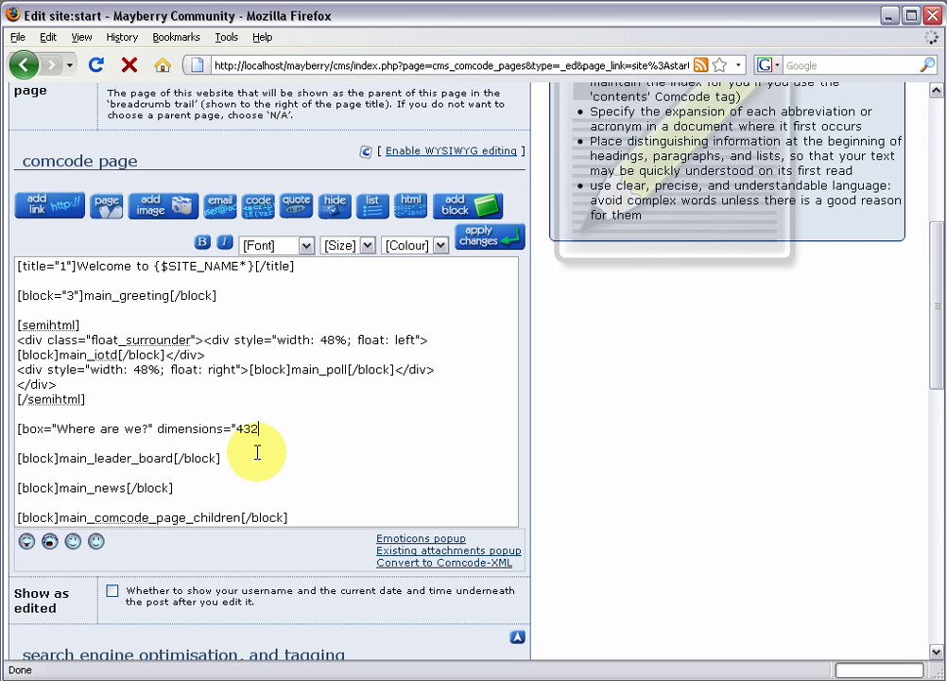
type("px")
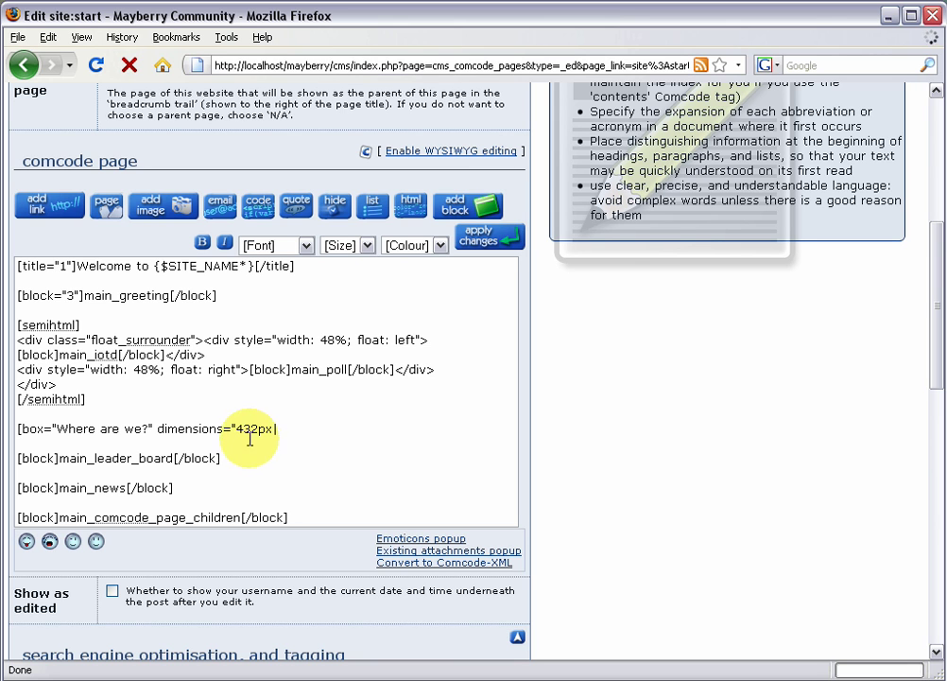
type("390px")
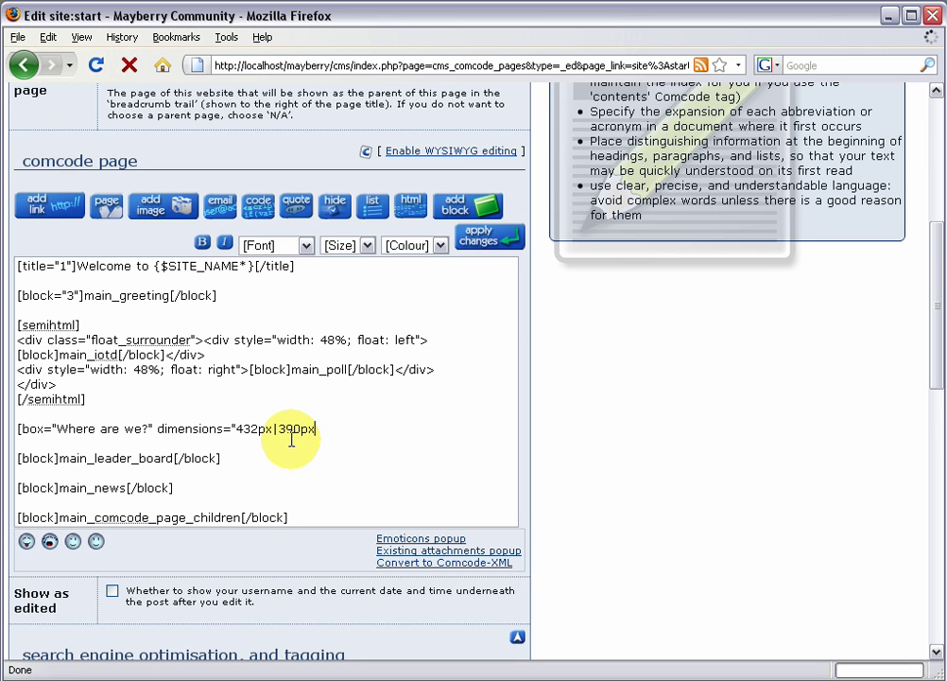
type("\" float=\"right\"]")
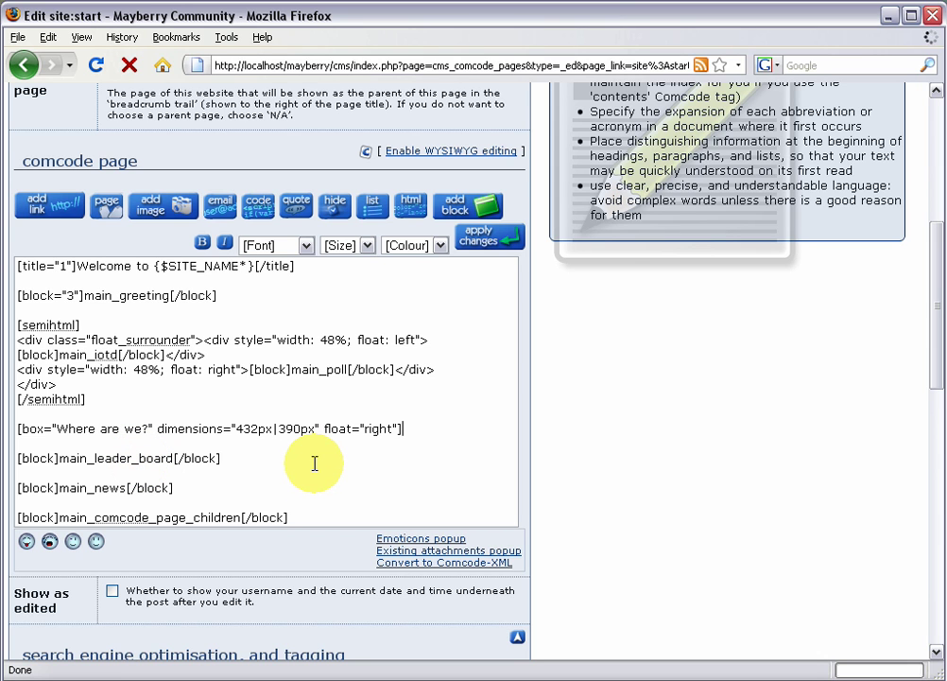
Insert the copied Google Maps embed code between html tags inside the "Where are we?" box and close the box tag.
type("html]")
right_click(461, 429)
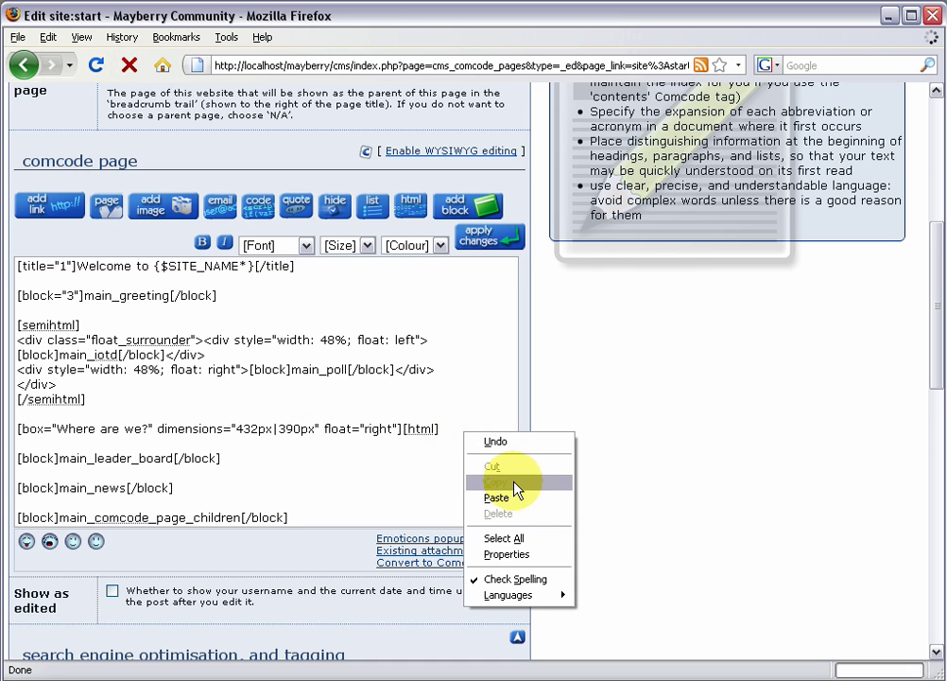
left_click(525, 501)
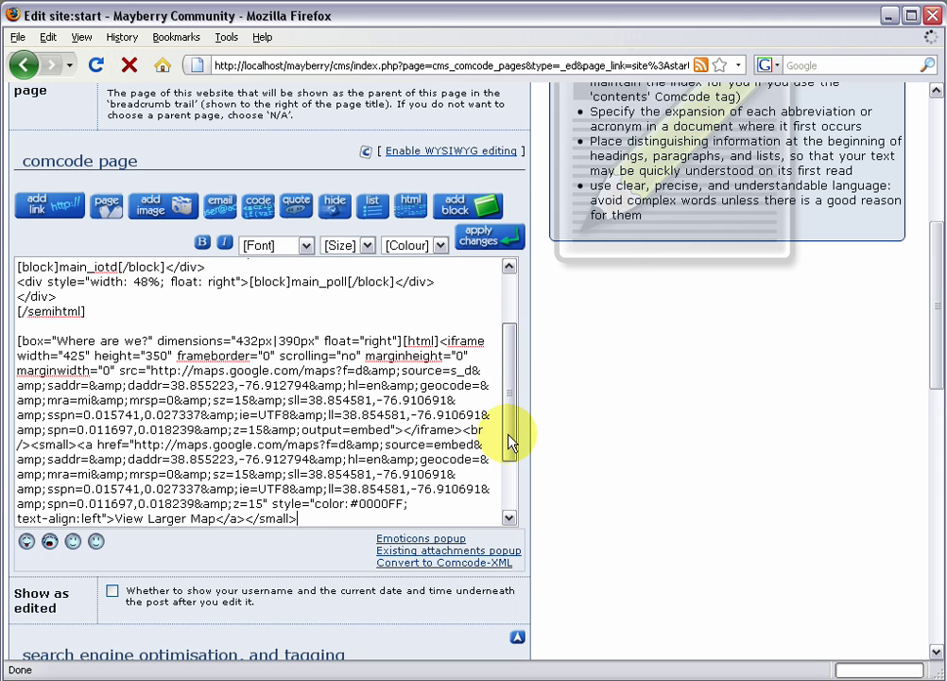
left_click_drag(508, 438, 510, 461)
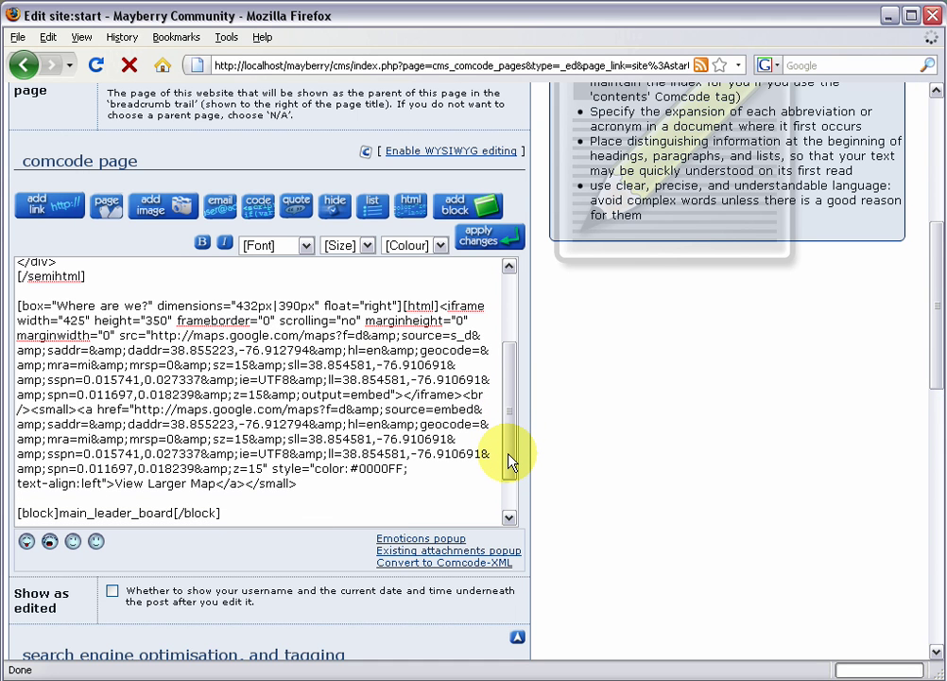
type("[/")
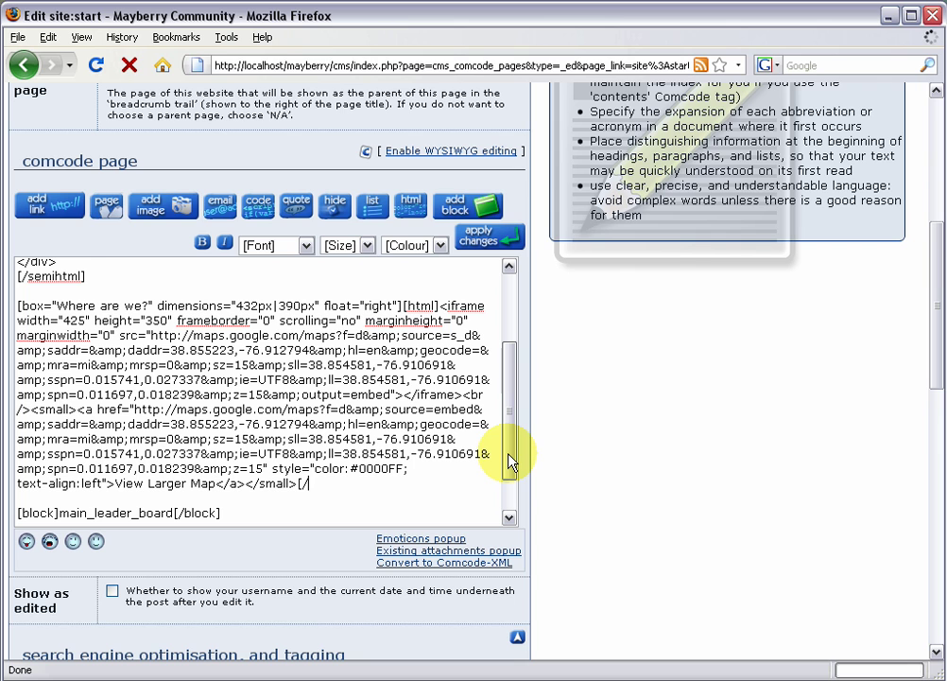
type("html]")
type("[/box]")
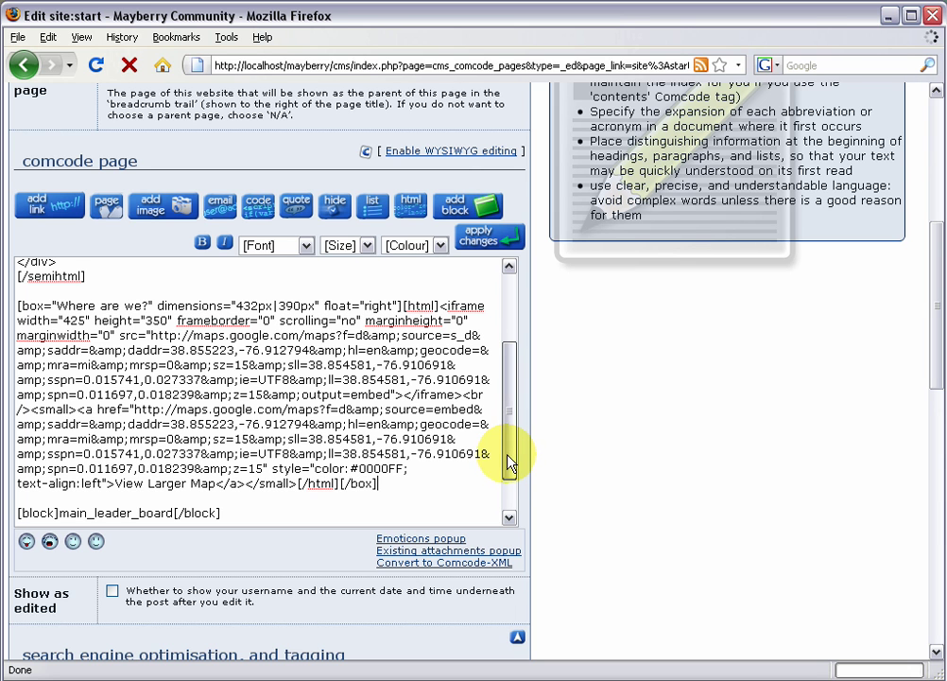
Save the edited front page of the Mayberry site.
left_click_drag(510, 462, 511, 465)
left_click_drag(938, 359, 423, 592)
left_click(328, 513)
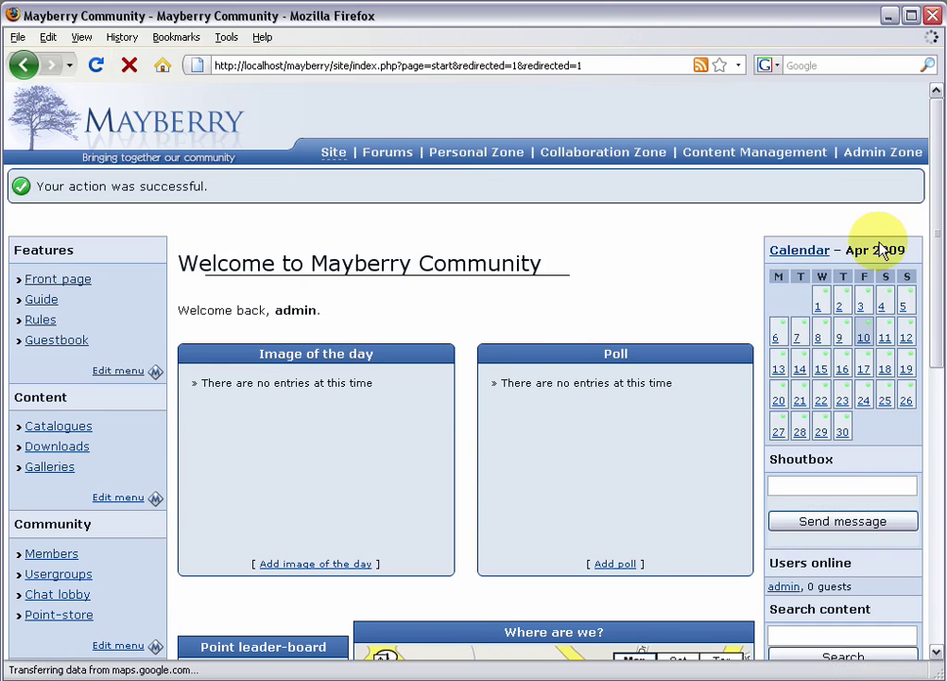
Try out the embedded map on the front page by panning it and opening and closing the marker's information bubble.
left_click_drag(932, 222, 930, 434)
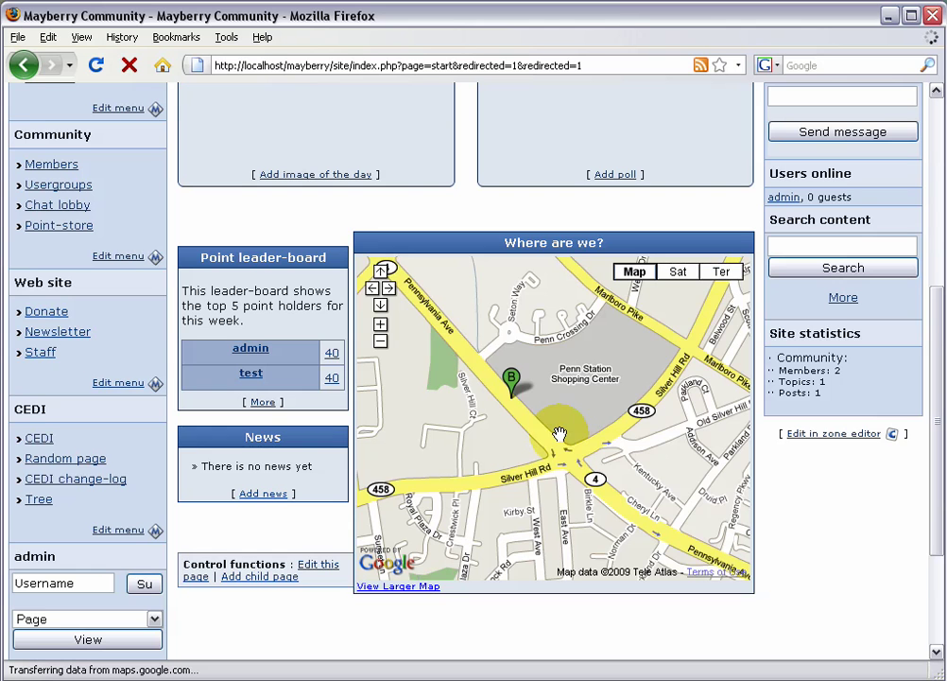
mouse_move(568, 404)
left_mouse_down()
mouse_move(589, 461)
mouse_move(647, 474)
mouse_move(642, 444)
mouse_move(579, 397)
mouse_move(579, 429)
left_mouse_up()
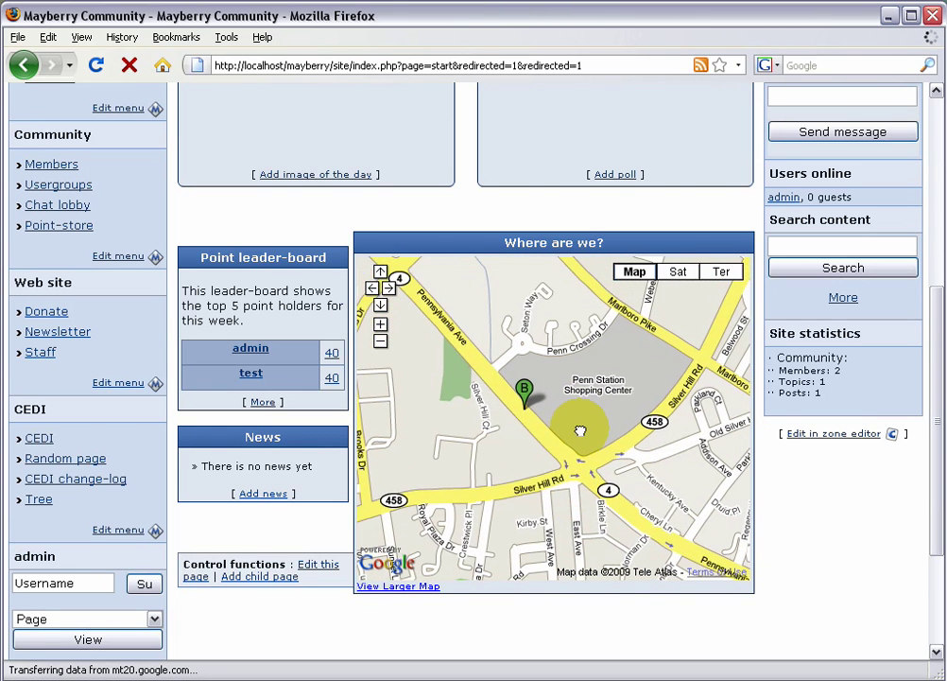
left_click(525, 397)
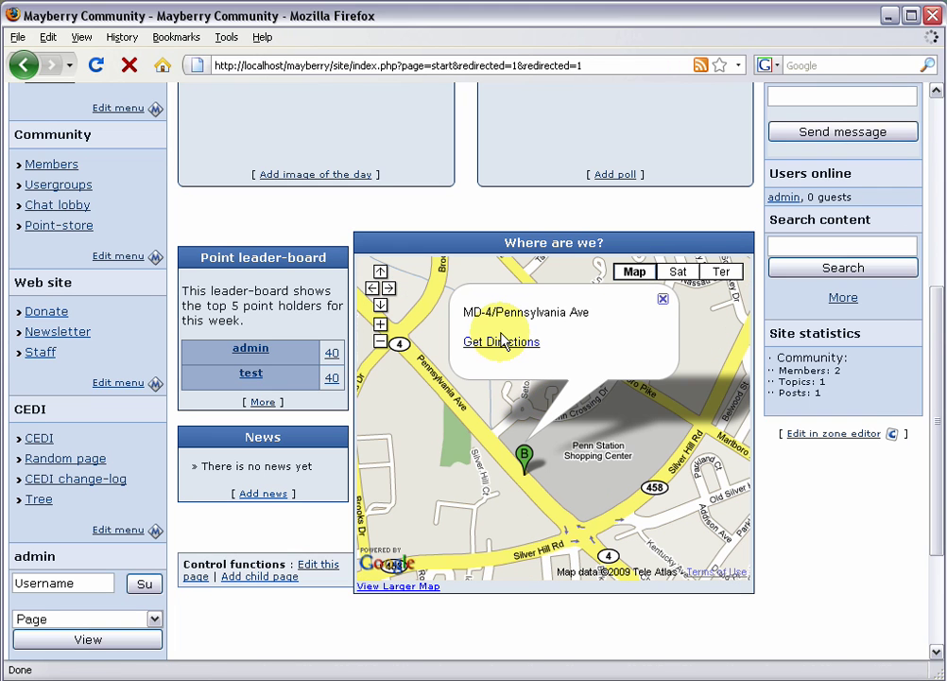
left_click(662, 299)
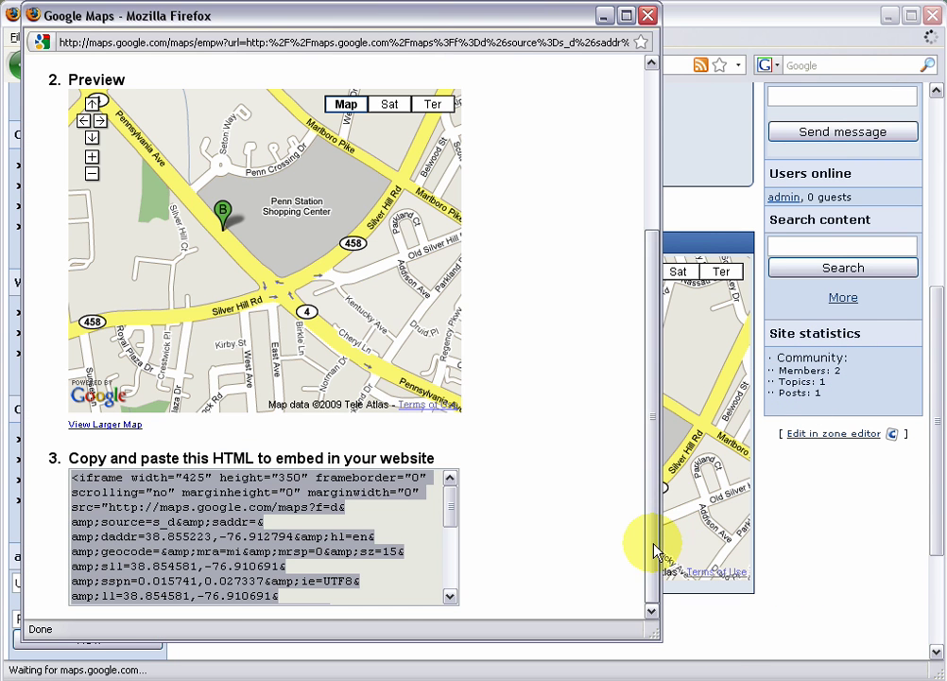
In the Google Maps embed window, try the Small size and set a Custom map size of width 160 and height 200.
left_click_drag(655, 554, 651, 359)
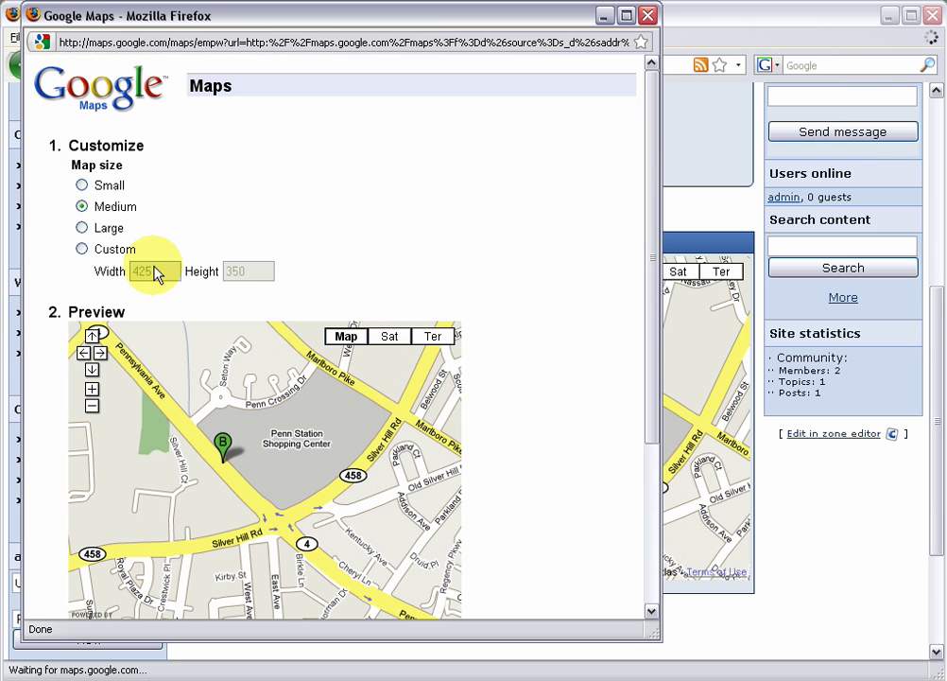
left_click(82, 186)
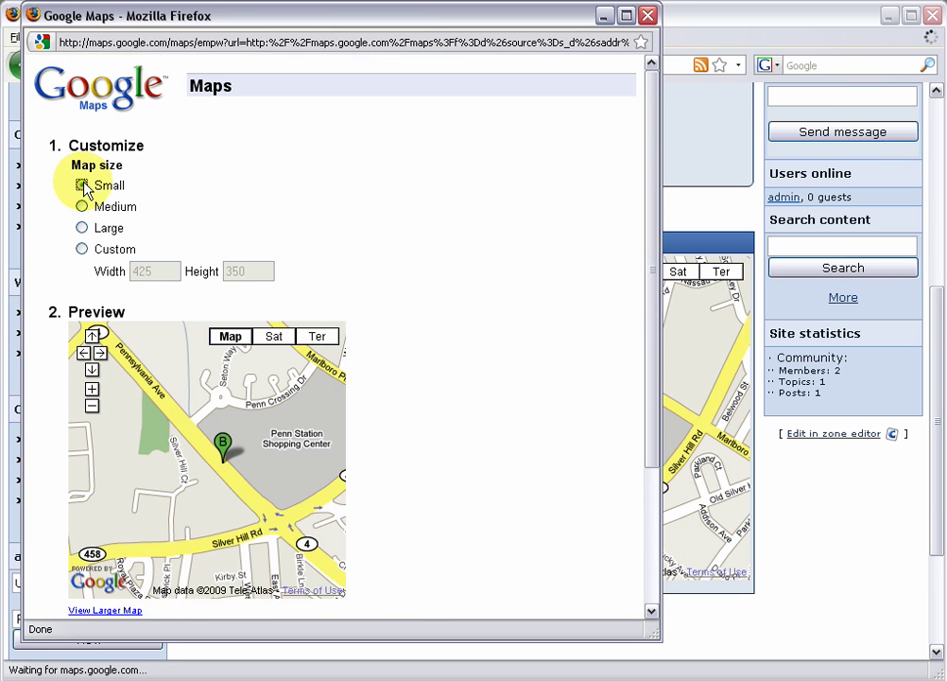
left_click(82, 248)
double_click(141, 272)
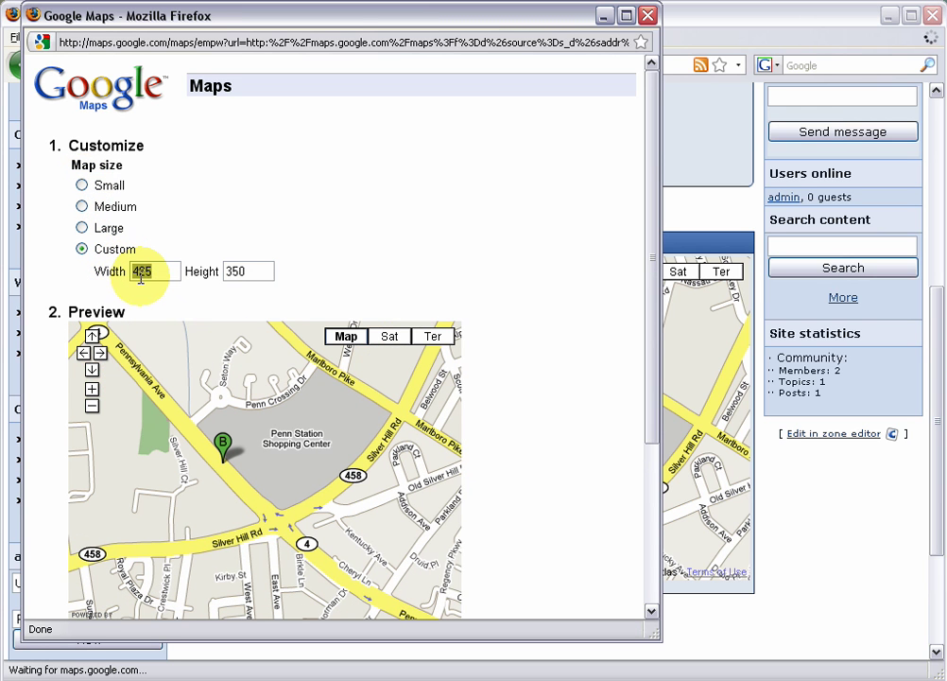
type("160")
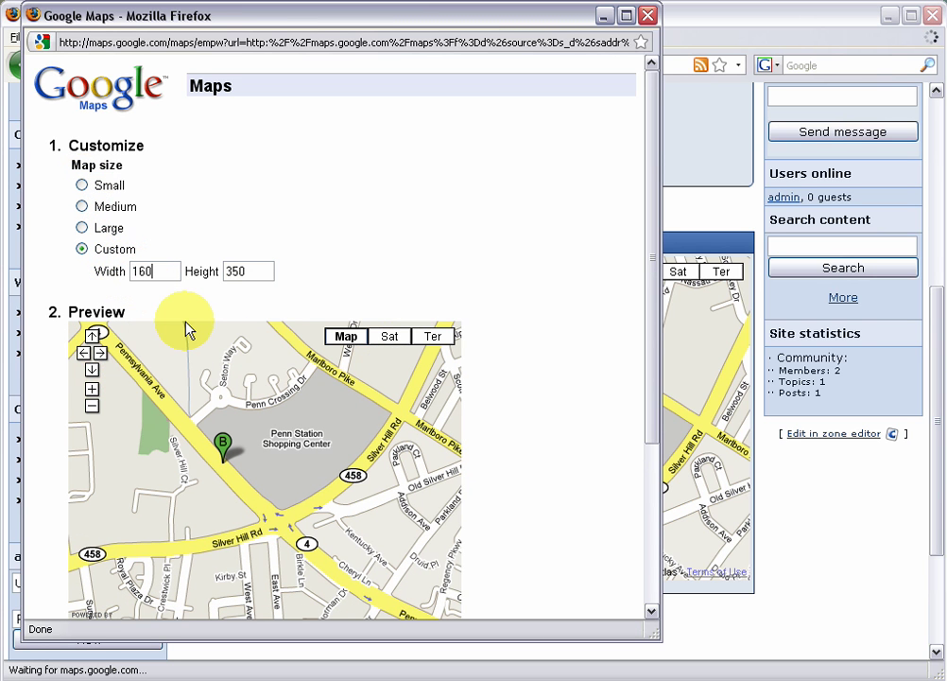
key("Tab")
type("200")
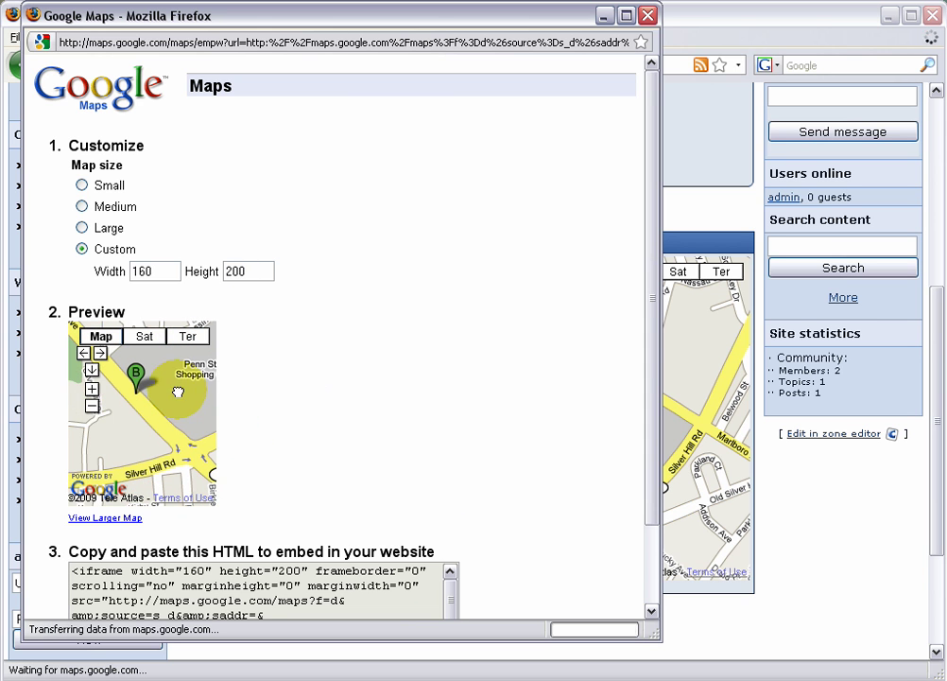
Zoom the map preview out and reposition it so that both Washington and the marker are in view.
left_click(92, 406)
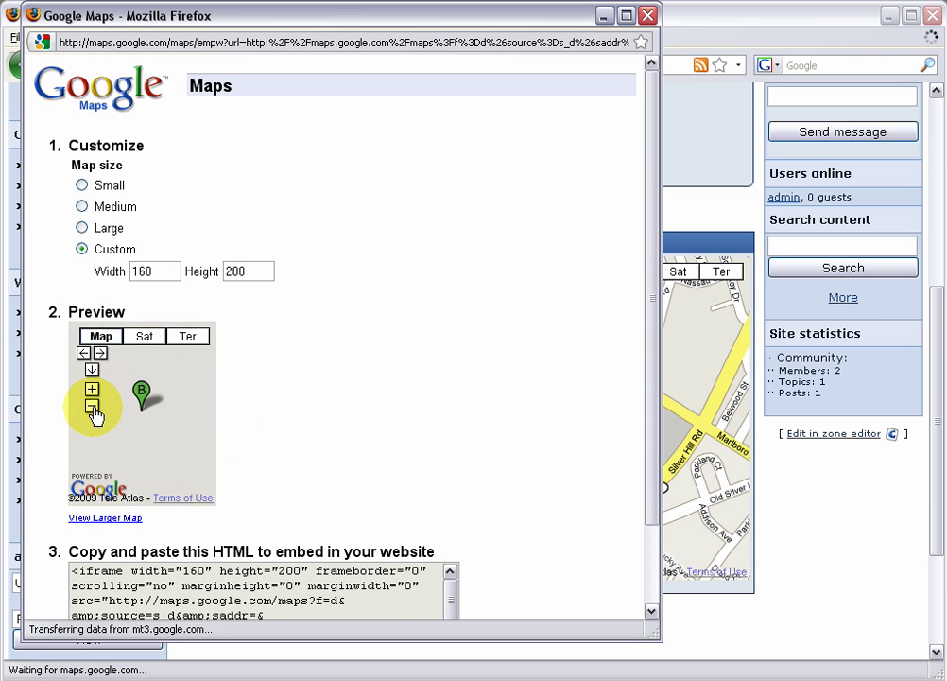
left_click_drag(94, 428, 201, 486)
left_click(91, 407)
left_click(92, 408)
left_click(91, 390)
left_click_drag(161, 430, 140, 433)
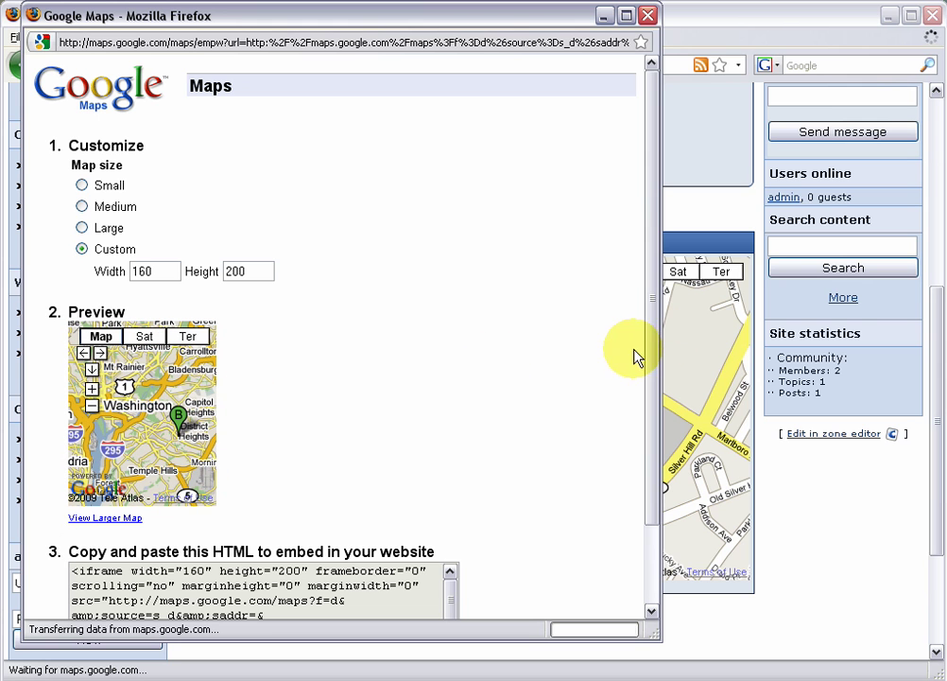
Copy the complete HTML embed code of the resized map and return to the Mayberry site window.
scroll(655, 351, "down", 2)
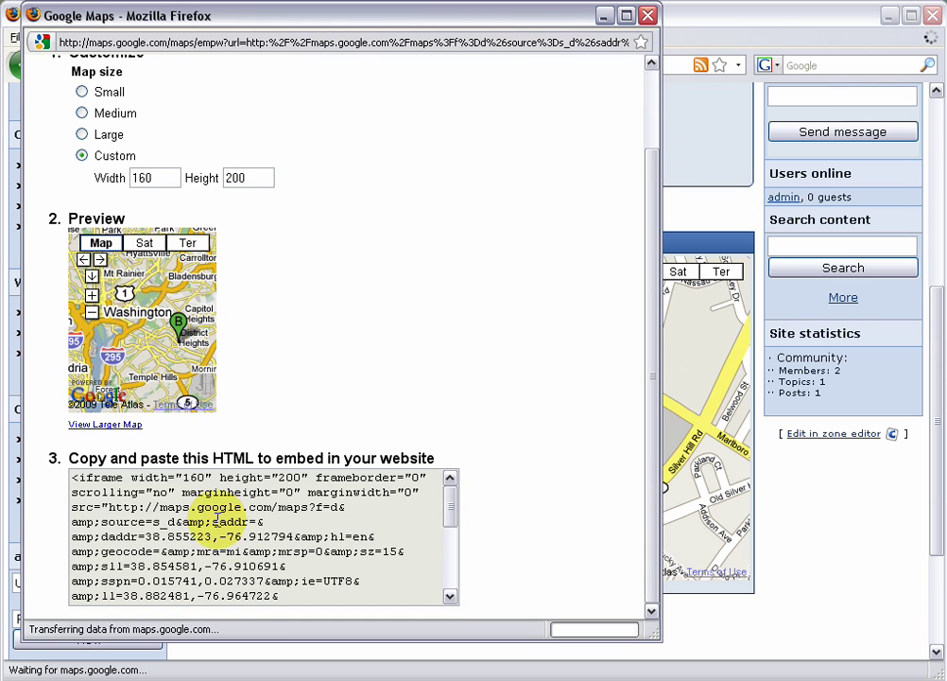
right_click(229, 520)
left_click(215, 511)
right_click(234, 511)
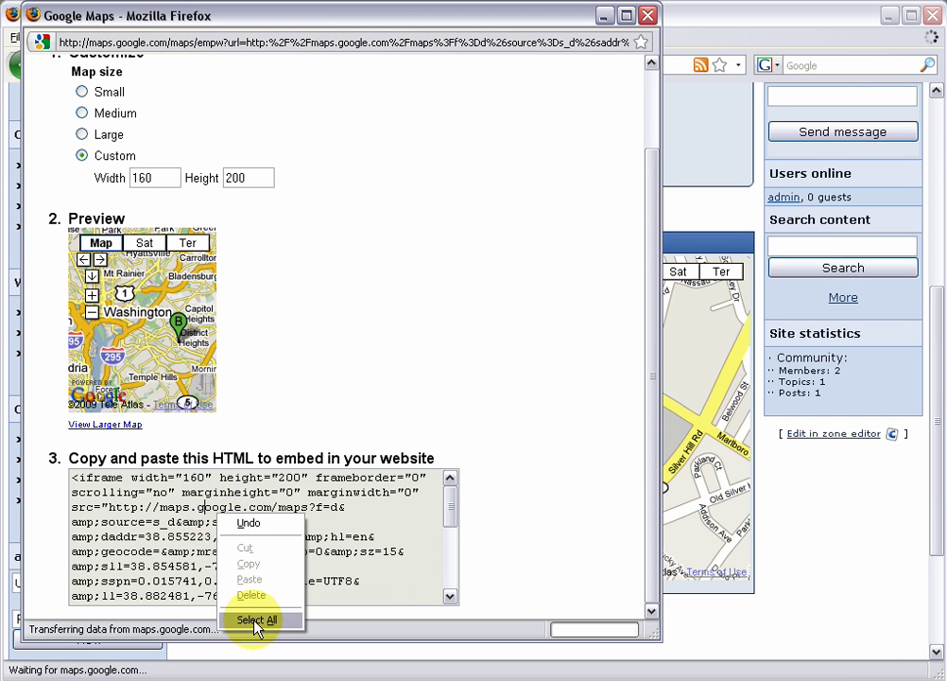
left_click(256, 616)
right_click(223, 545)
left_click(248, 593)
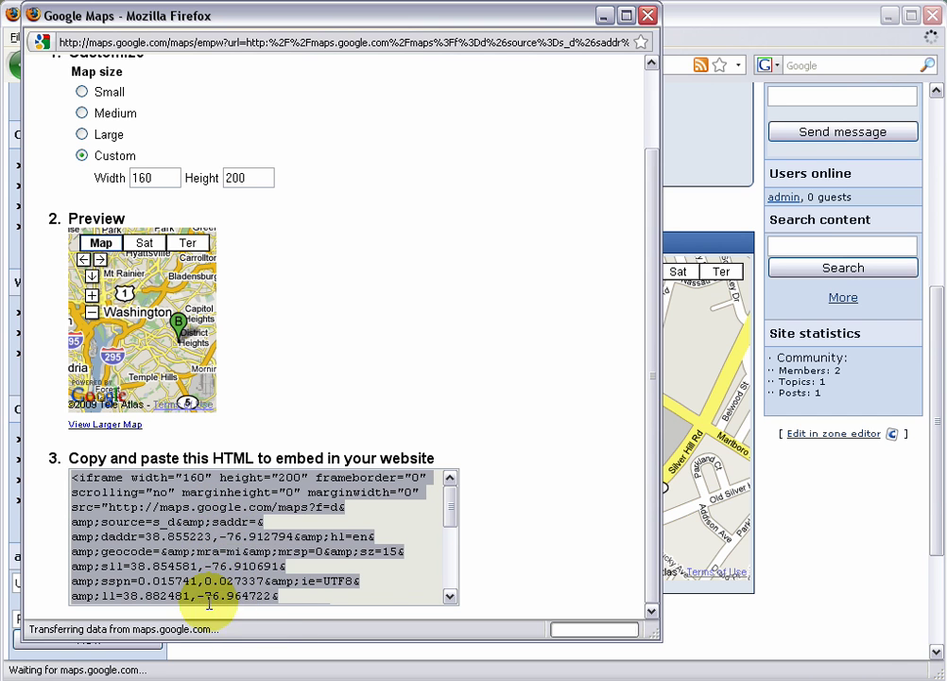
left_click(846, 541)
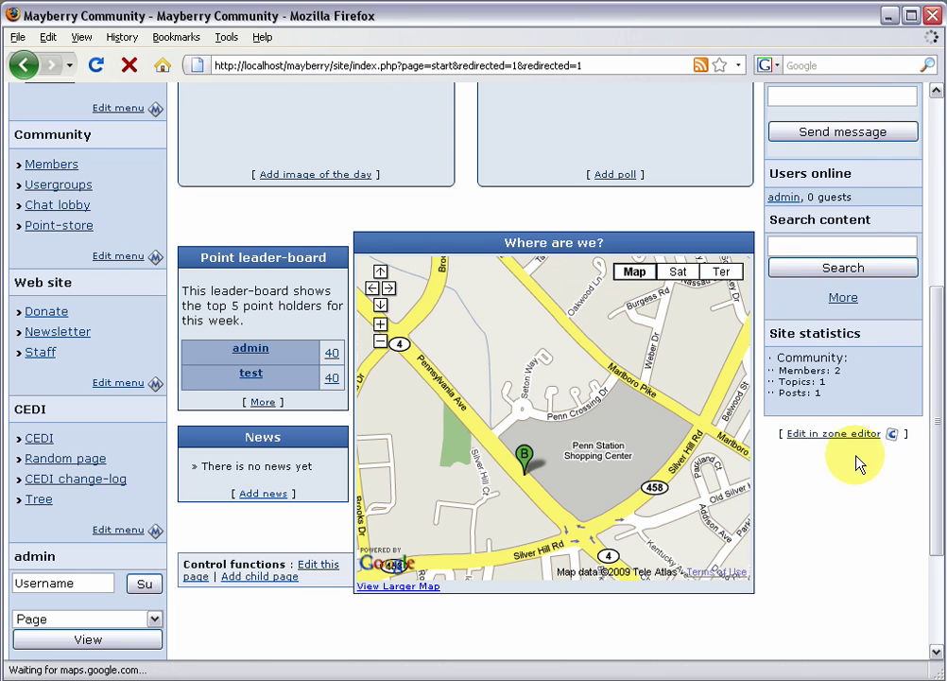
Open the site in the zone editor and show the editable Comcode of the side panel that holds the calendar.
scroll(930, 528, "down", 2)
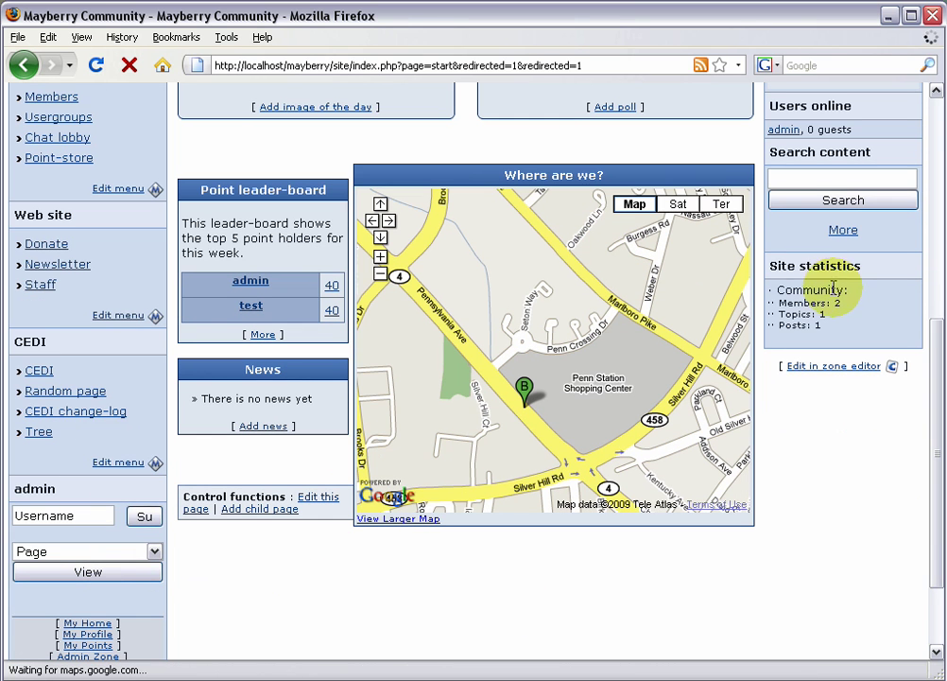
scroll(926, 444, "up", 1)
left_click(851, 411)
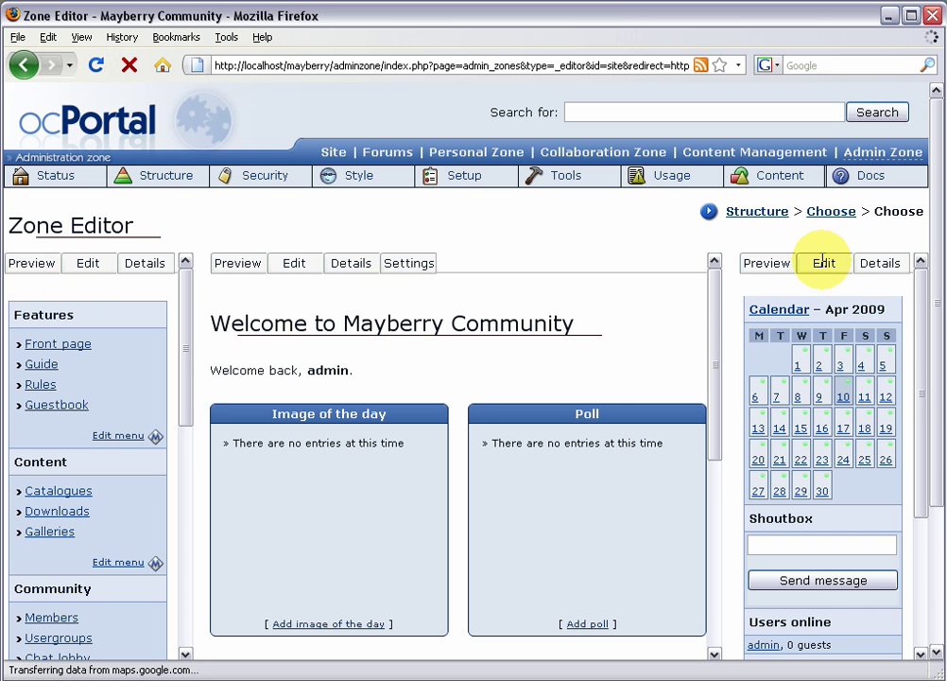
left_click(823, 262)
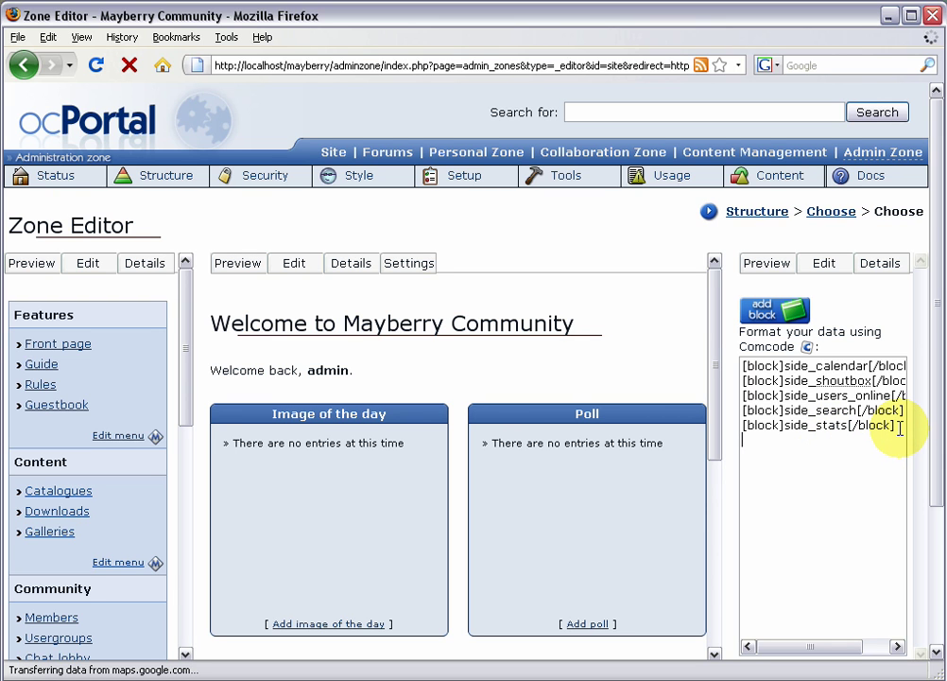
Below the side_stats block, add an opening box tag titled "Where are we?" with type "panel", followed by an opening html tag.
type("[box=\"Where are we")
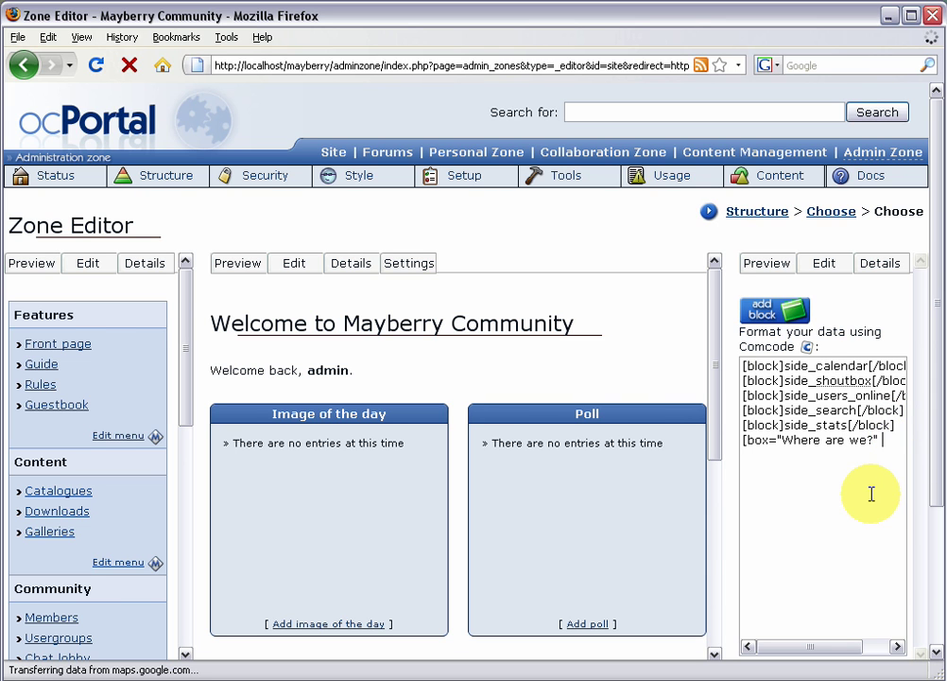
type("?\" type-")
type("\"panel")
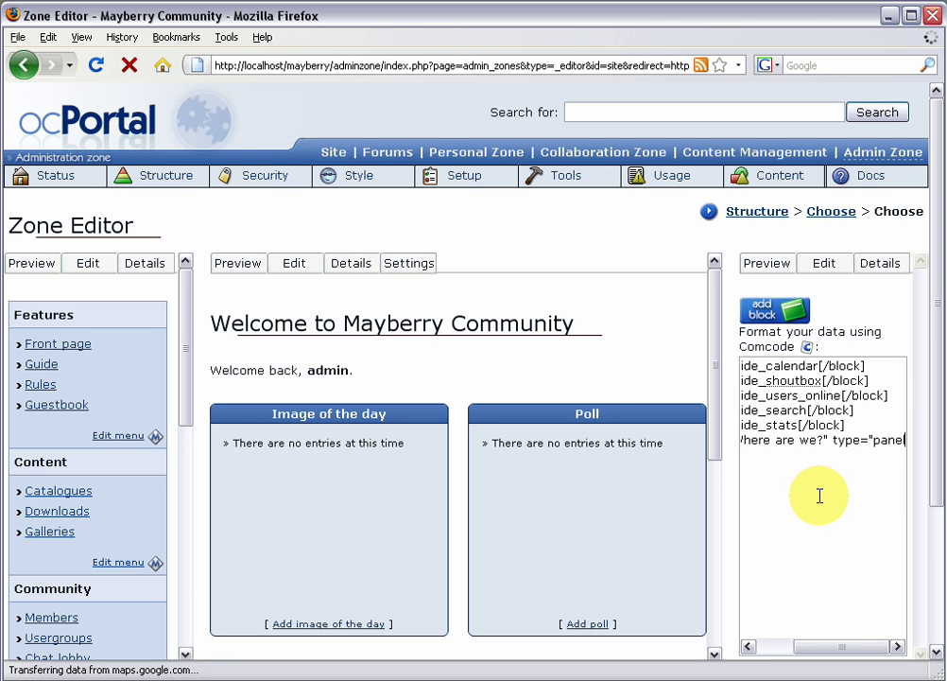
type("\"")
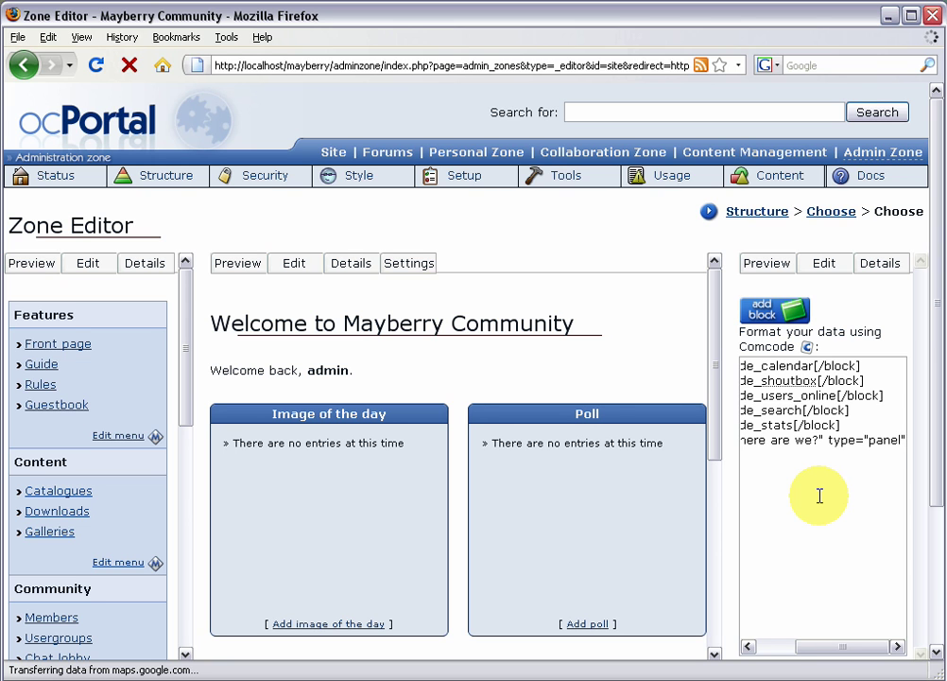
type("][html]")
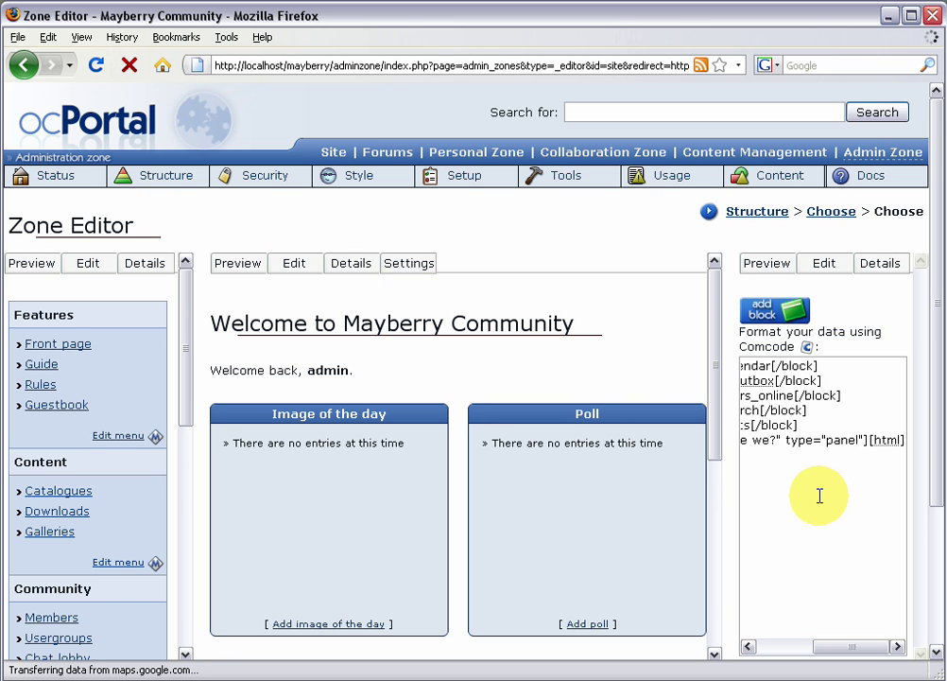
Paste the small map's embed code into the panel box, close the html and box tags, and save the zone.
key("ctrl+v")
type("[/html][/box]")
left_click_drag(937, 412, 937, 553)
left_click(292, 556)
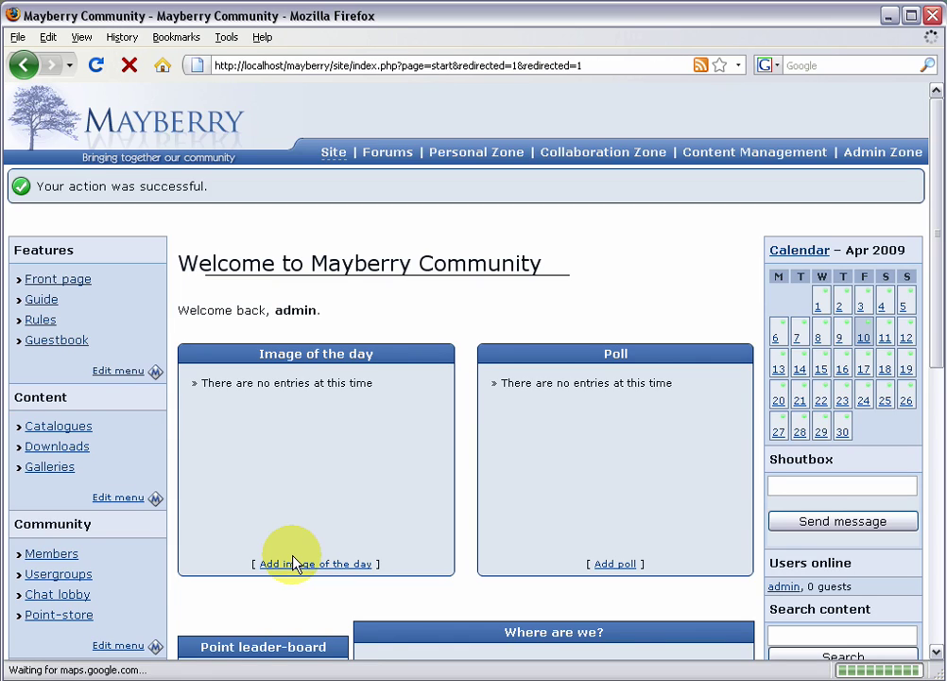
Check the small map in the side panel on the front page and on the Guide page.
left_click_drag(937, 275, 934, 510)
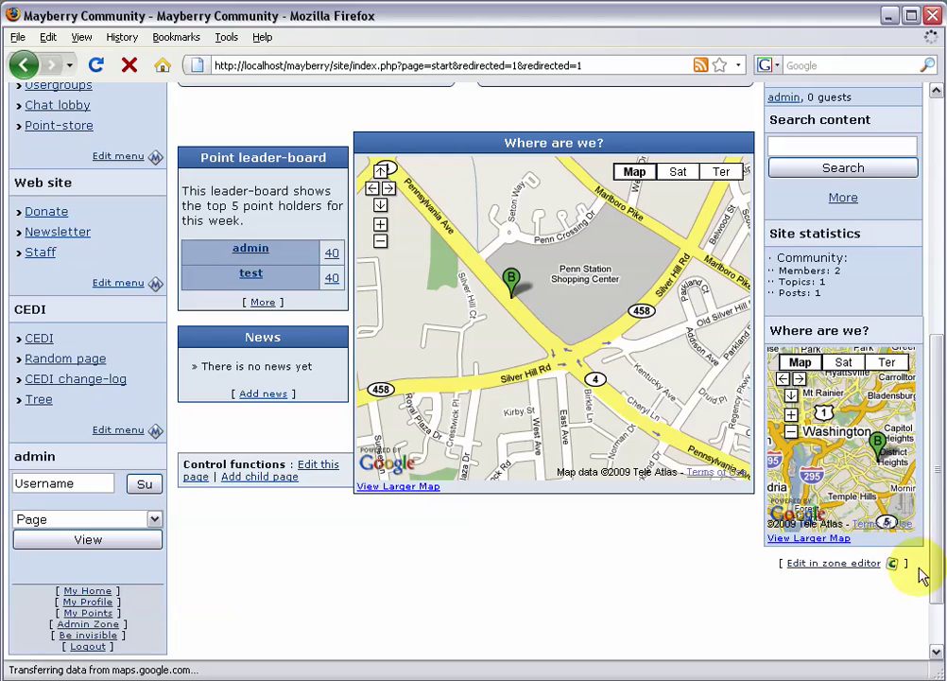
left_click_drag(929, 527, 927, 300)
left_click(39, 276)
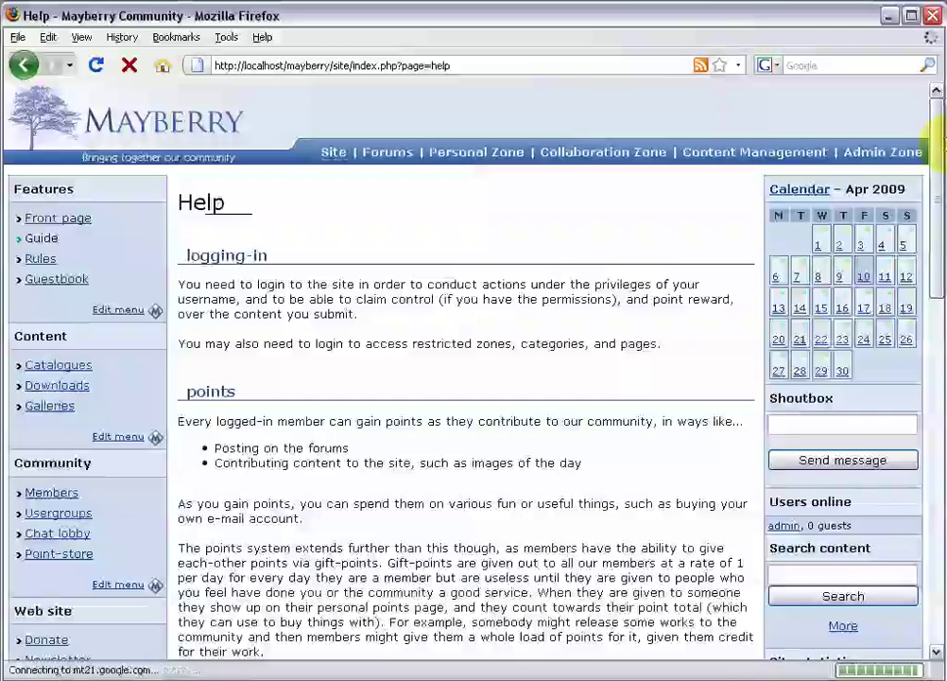
left_click_drag(939, 143, 937, 328)
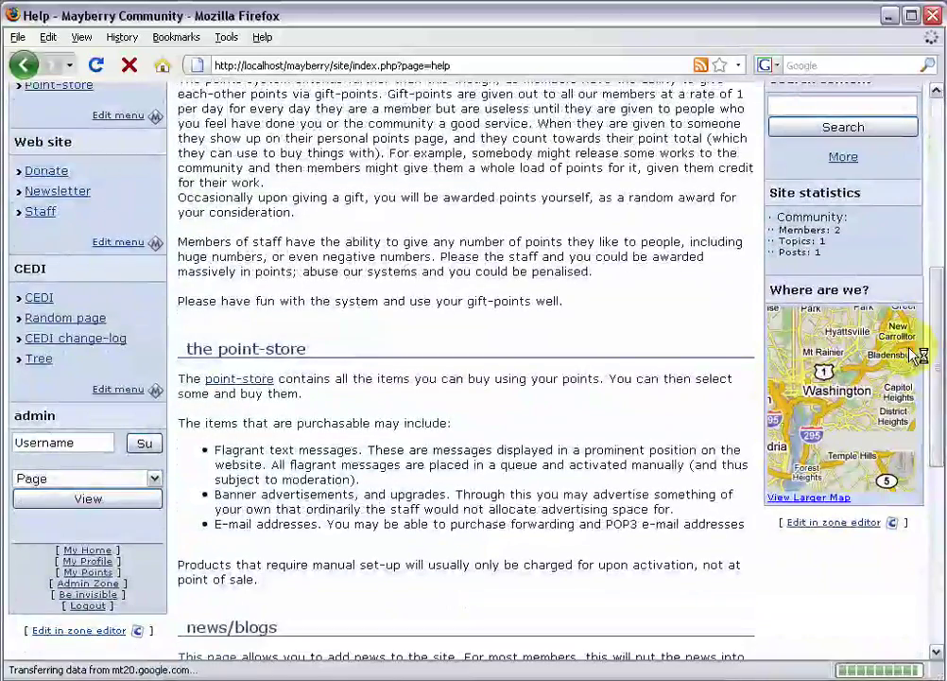